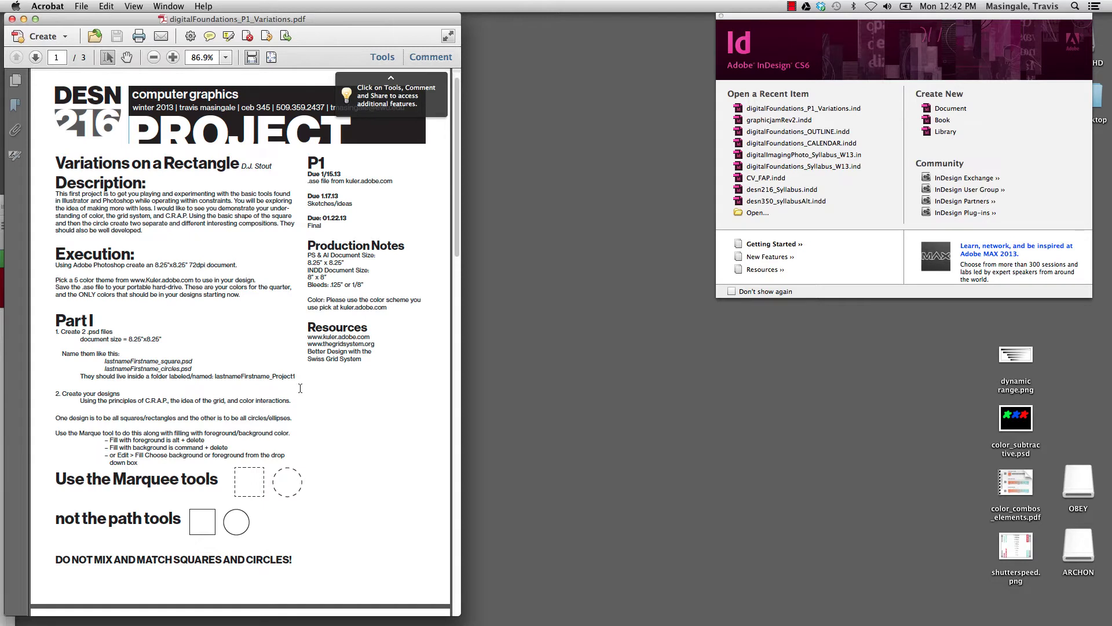
# Scroll the brief to page 2 and highlight the 8.25"x8.25" document size requirement.
pyautogui.scroll(-5, 300, 388)
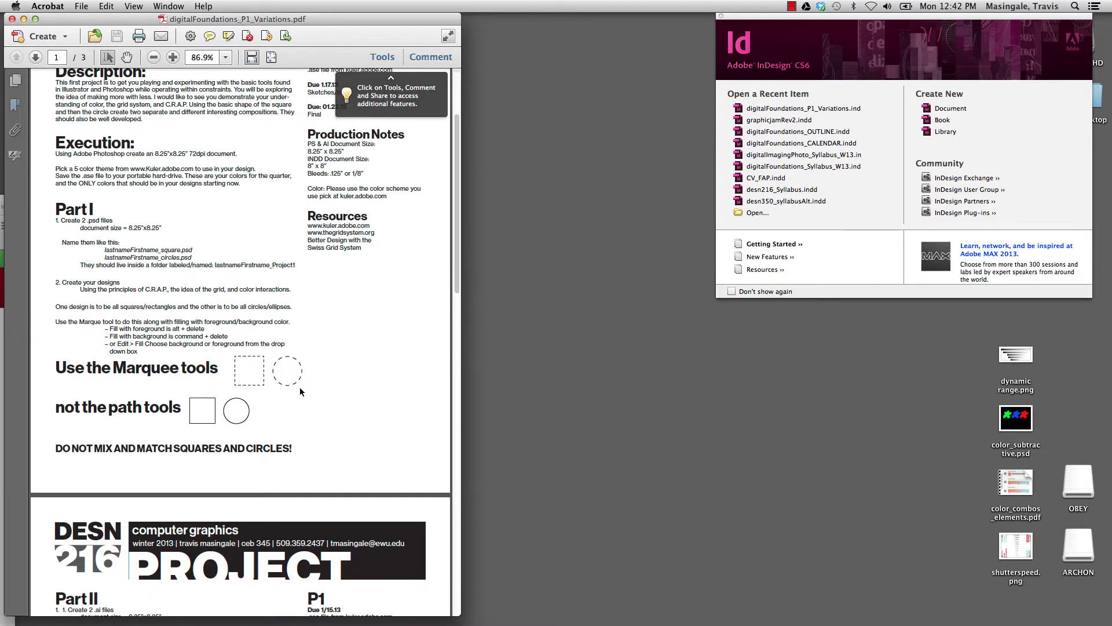
pyautogui.scroll(-10, 301, 388)
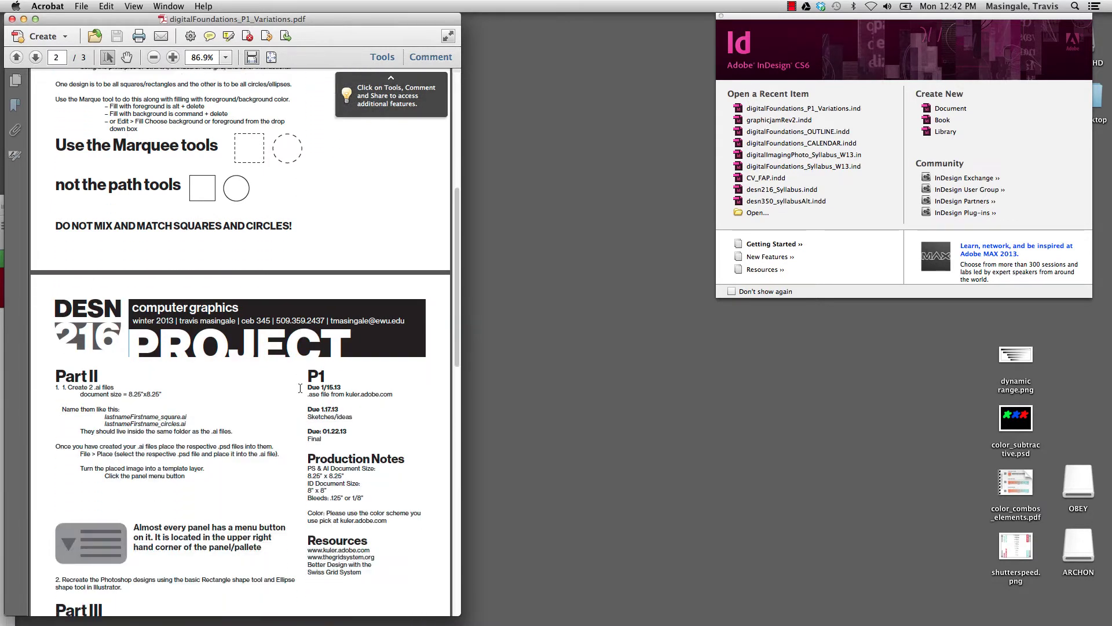
pyautogui.scroll(-3, 300, 388)
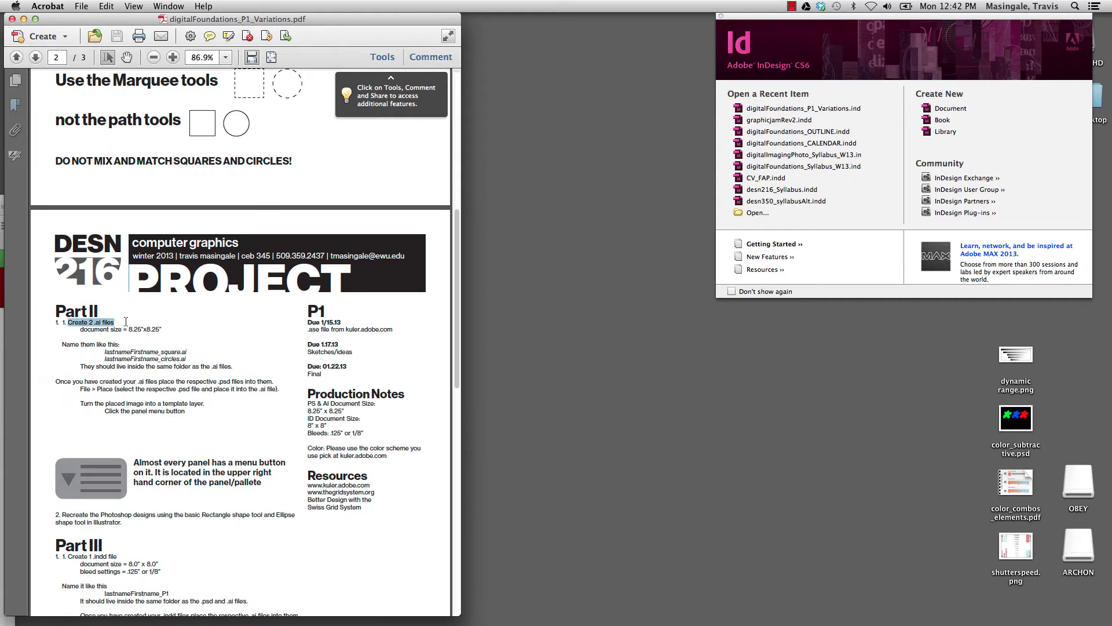
pyautogui.moveTo(79, 329); pyautogui.dragTo(156, 329)
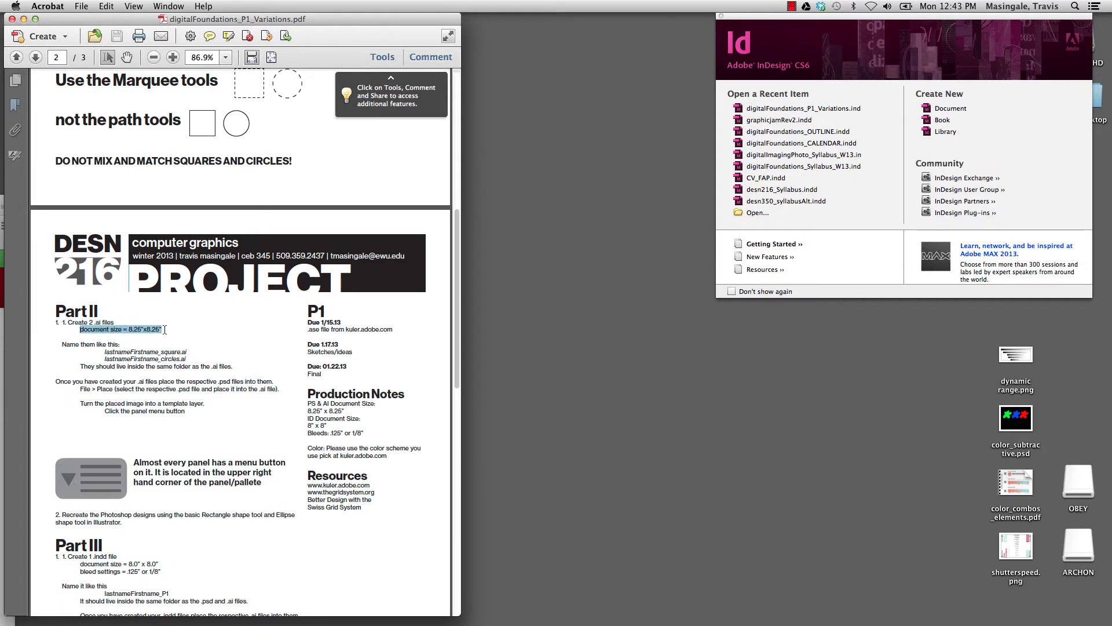
pyautogui.click(129, 359)
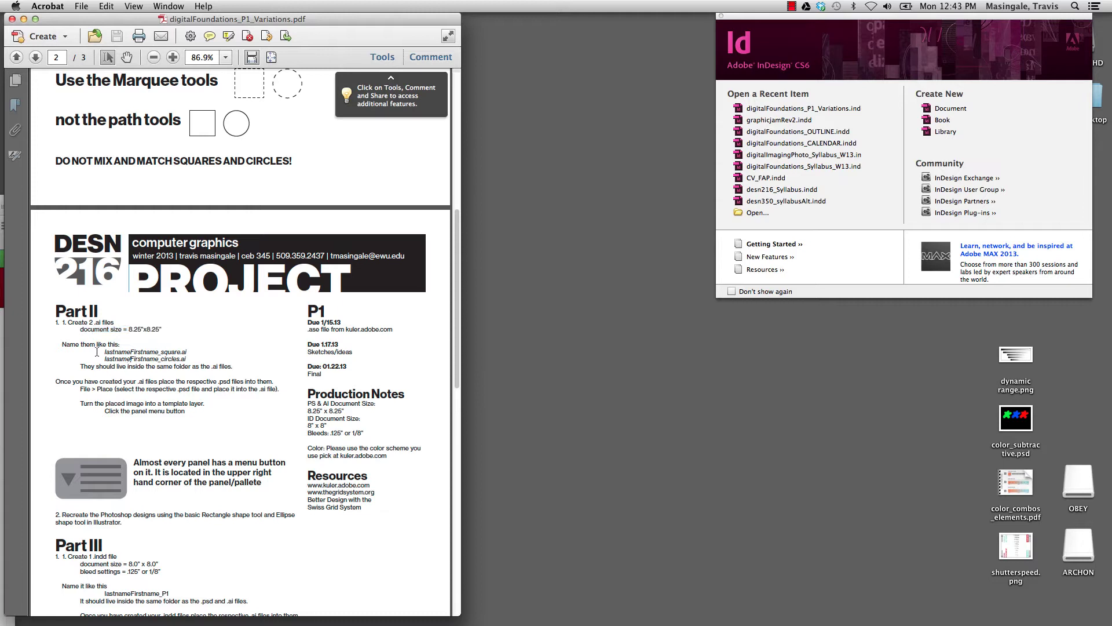
# Highlight the two .ai file naming examples, then bring up Illustrator.
pyautogui.moveTo(96, 352); pyautogui.dragTo(187, 351)
pyautogui.click(187, 350)
pyautogui.moveTo(106, 355); pyautogui.dragTo(188, 358)
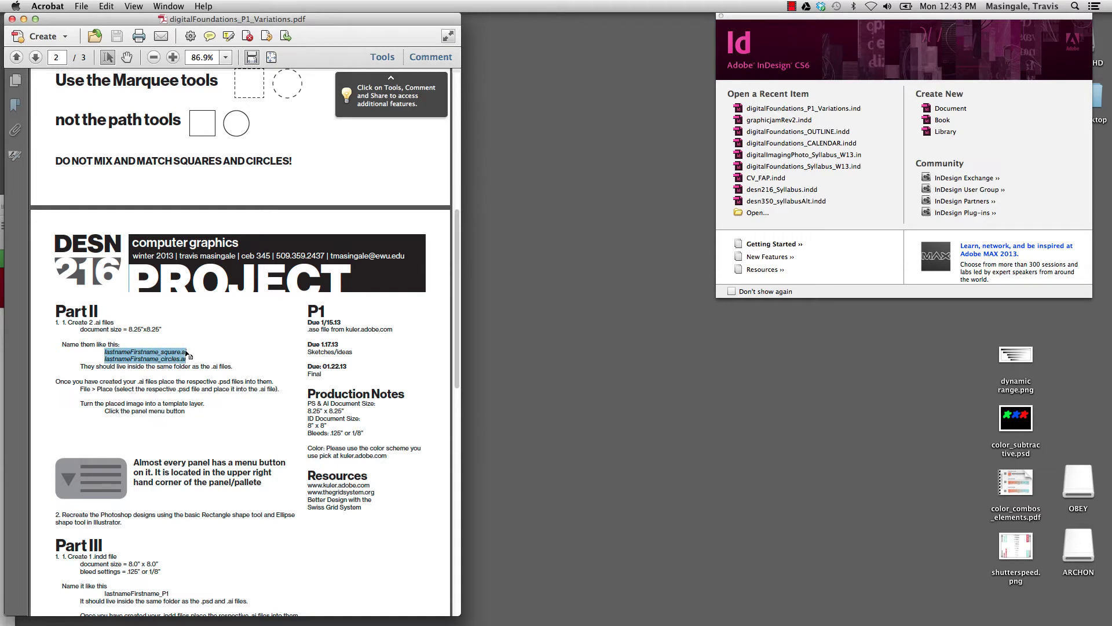
pyautogui.click(189, 355)
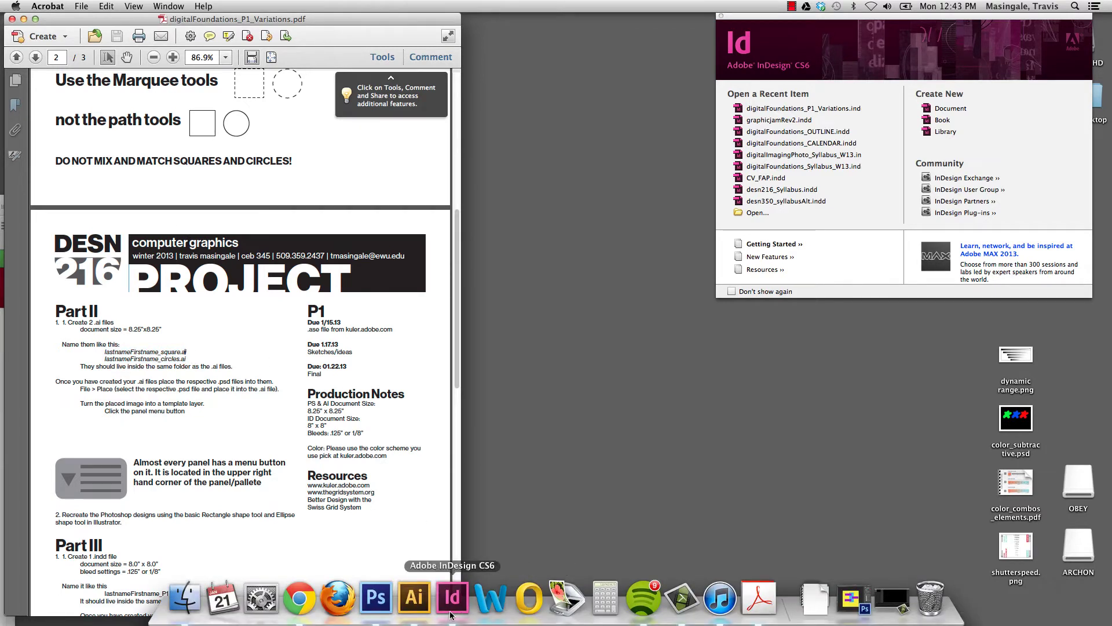
pyautogui.click(420, 613)
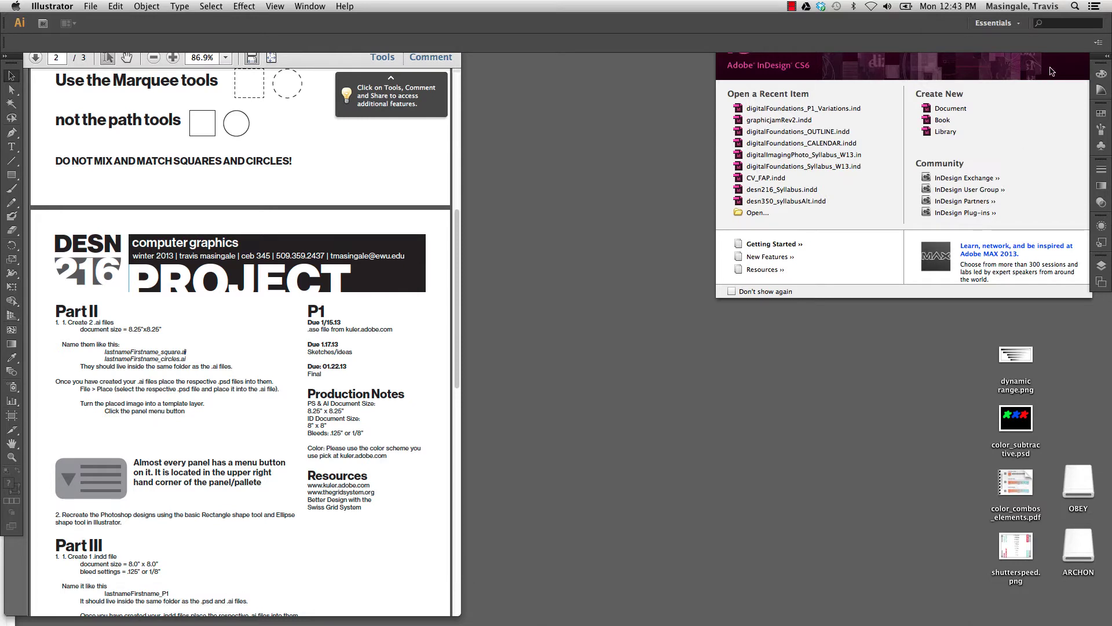
# Search Spotlight for 'illus', dismiss the results, and bring up Illustrator's File menu.
pyautogui.click(1075, 7)
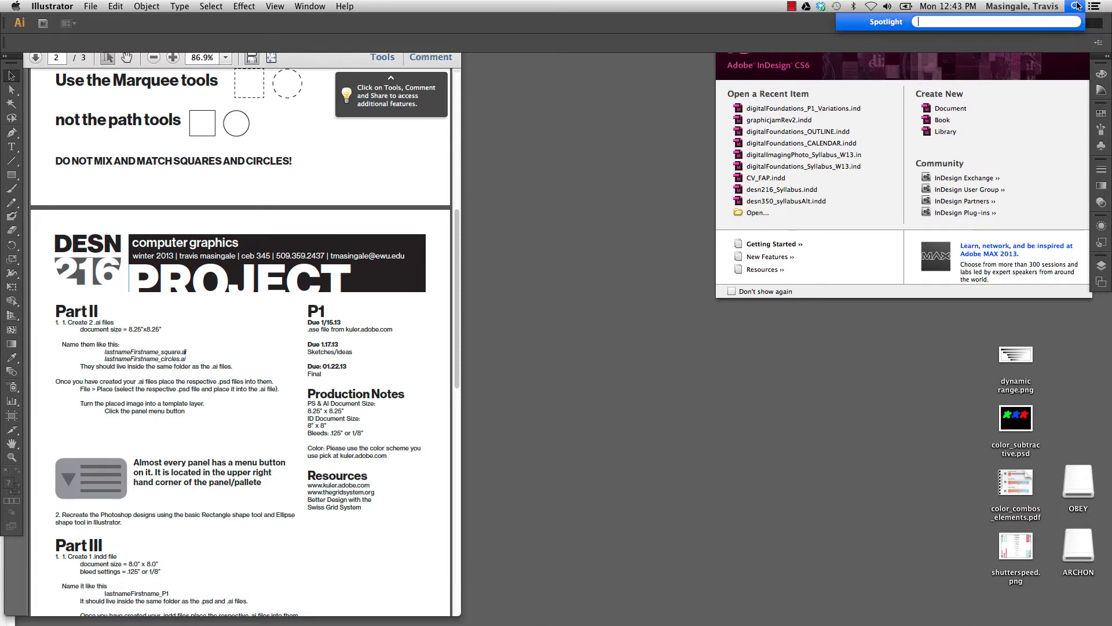
pyautogui.write('illus')
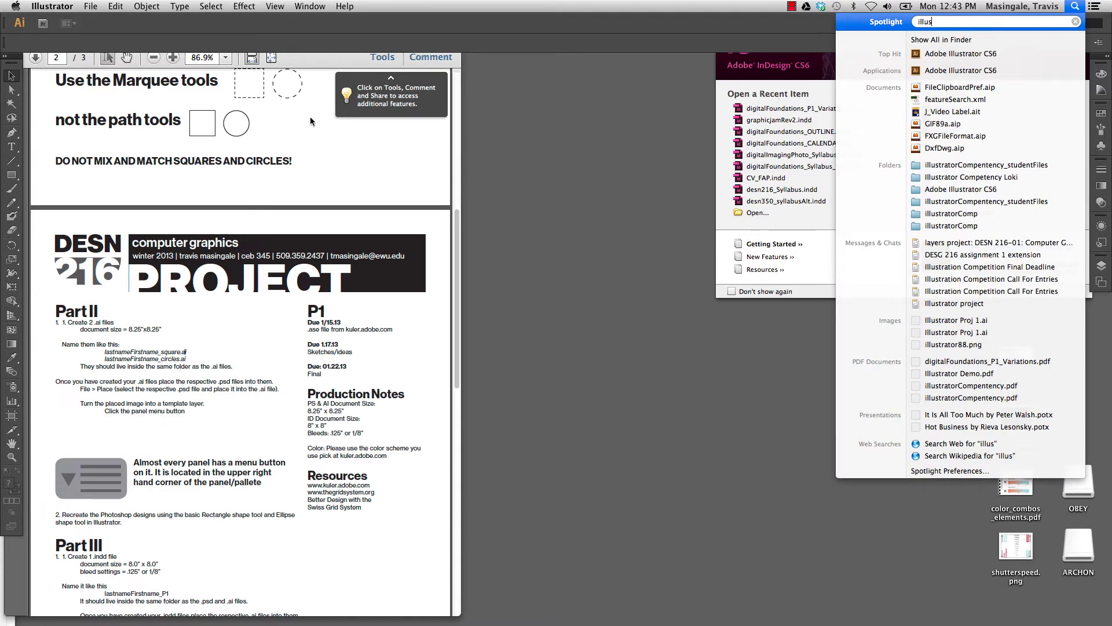
pyautogui.press('Escape')
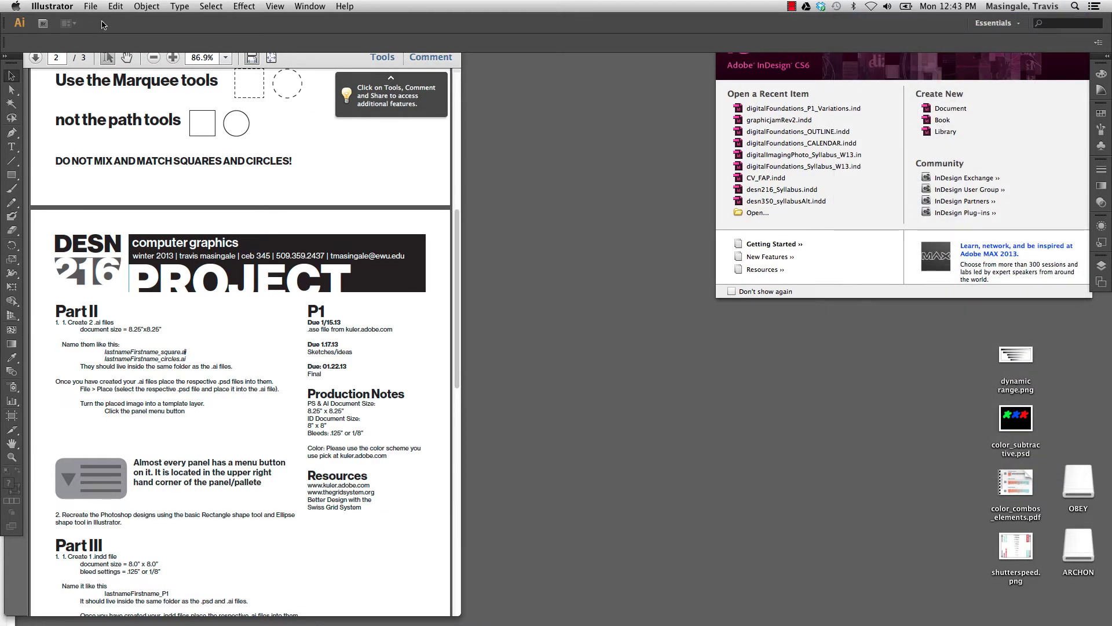
pyautogui.click(91, 7)
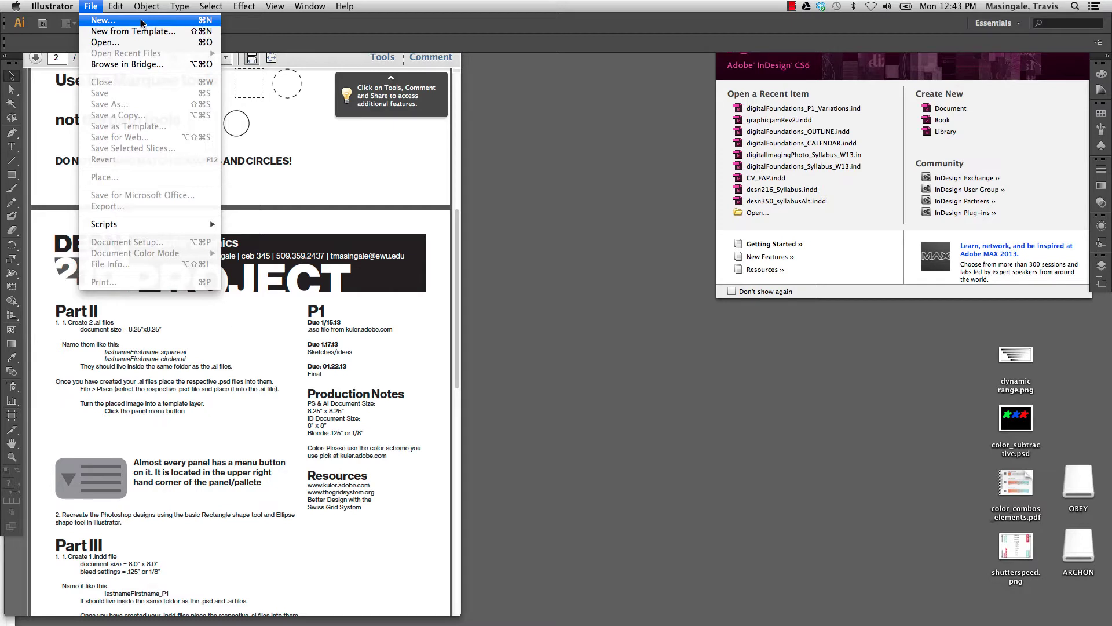
# Start a new Print-profile document named with the student's last and first name plus an underscore.
pyautogui.click(142, 21)
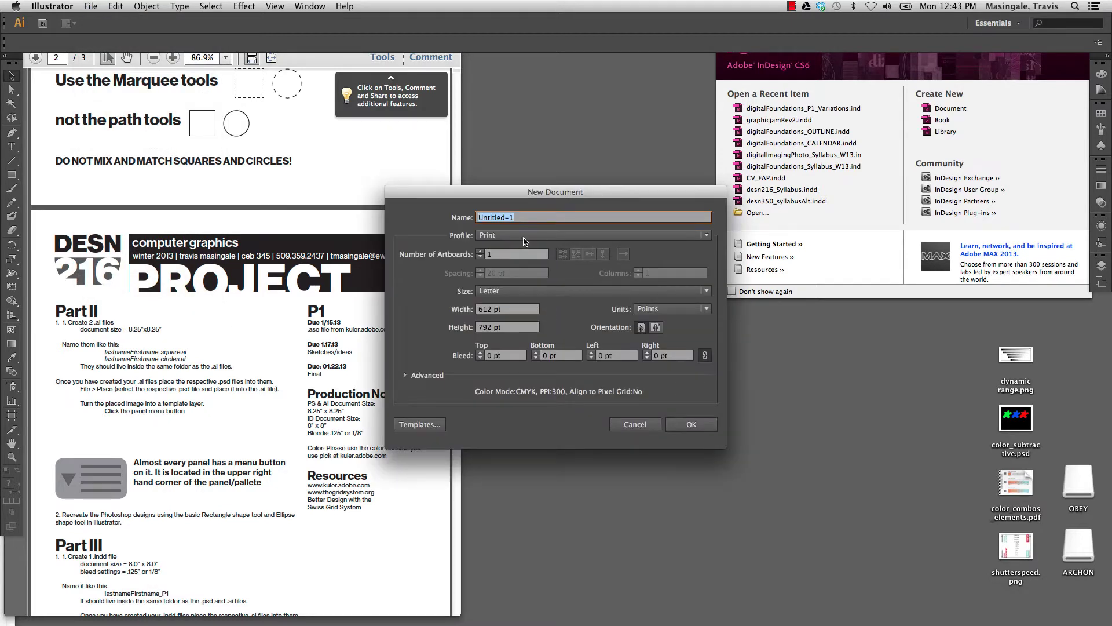
pyautogui.tripleClick(528, 216)
pyautogui.click(510, 235)
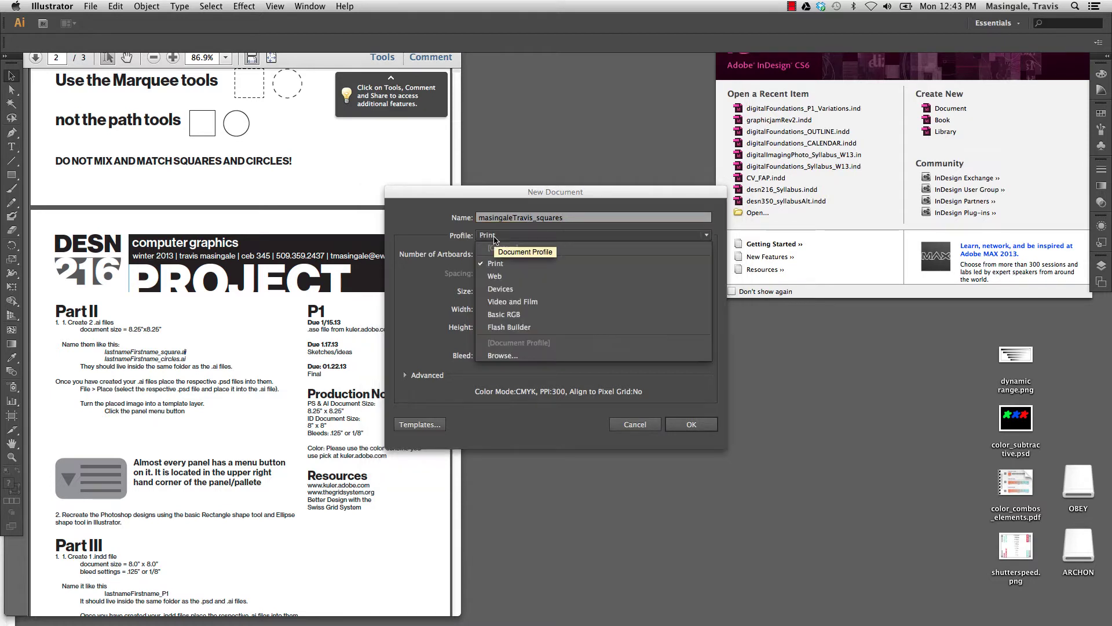
pyautogui.click(511, 237)
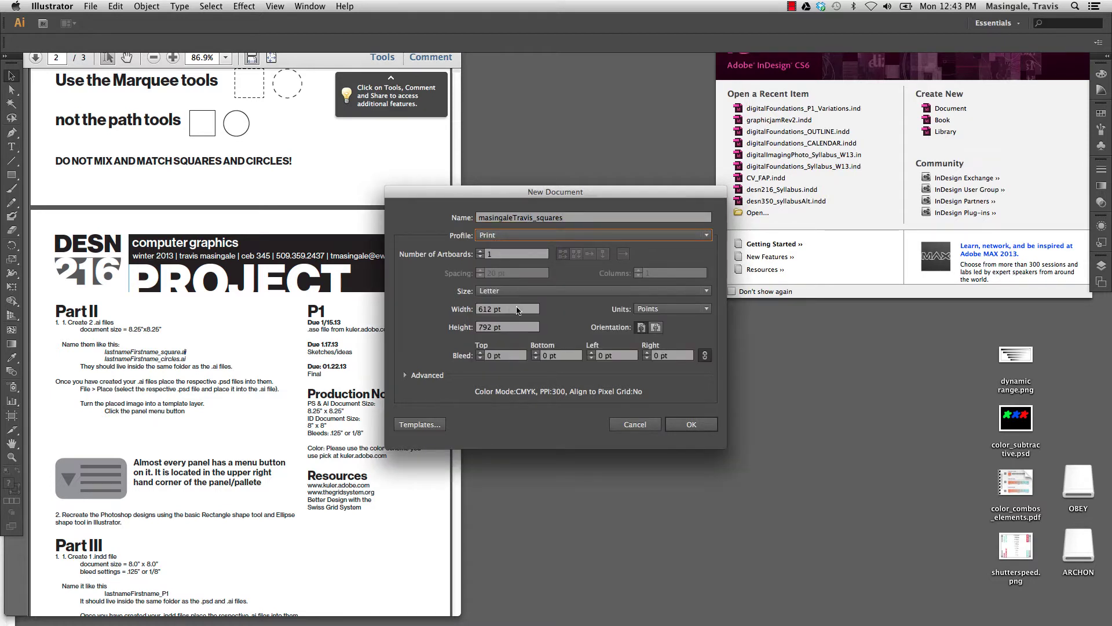
# Set the page to 8.25 × 8.25 inches and create the document.
pyautogui.click(530, 291)
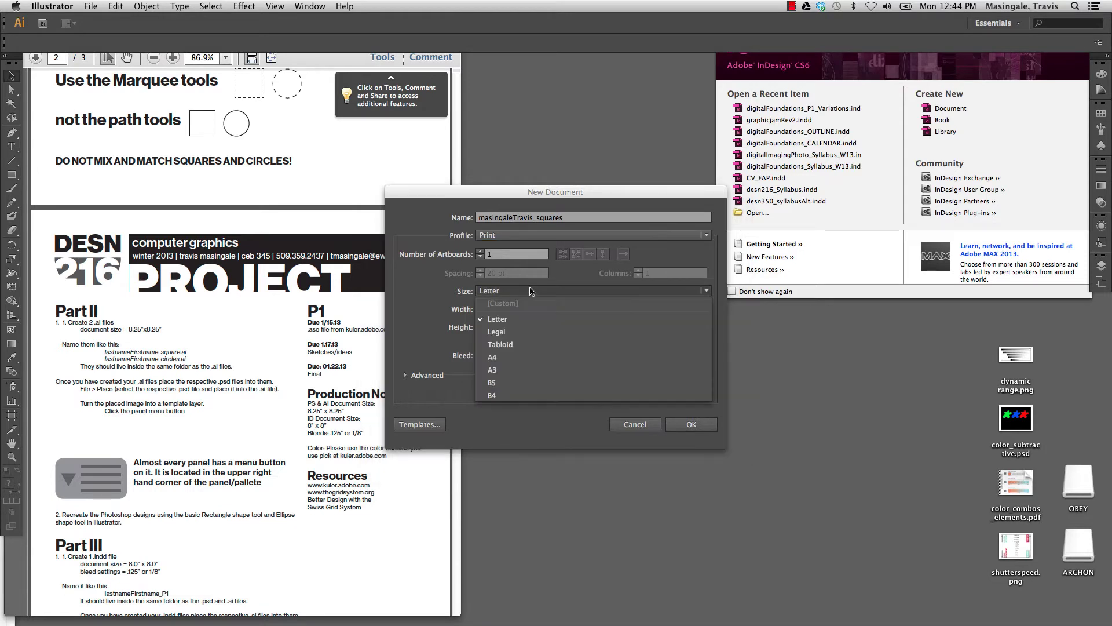
pyautogui.click(531, 291)
pyautogui.click(672, 308)
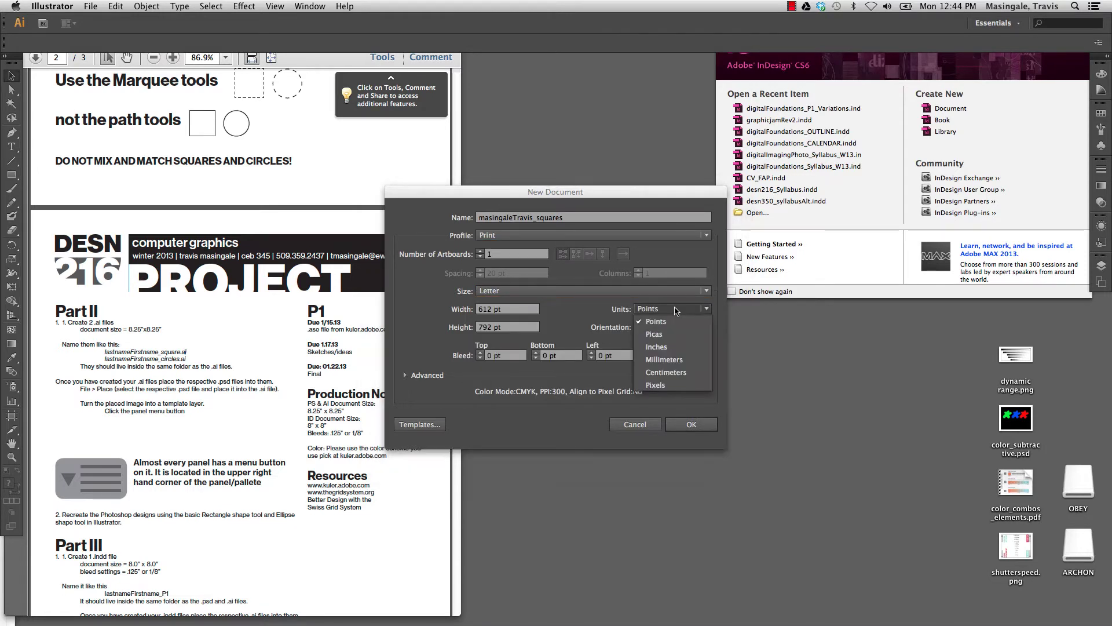
pyautogui.click(674, 346)
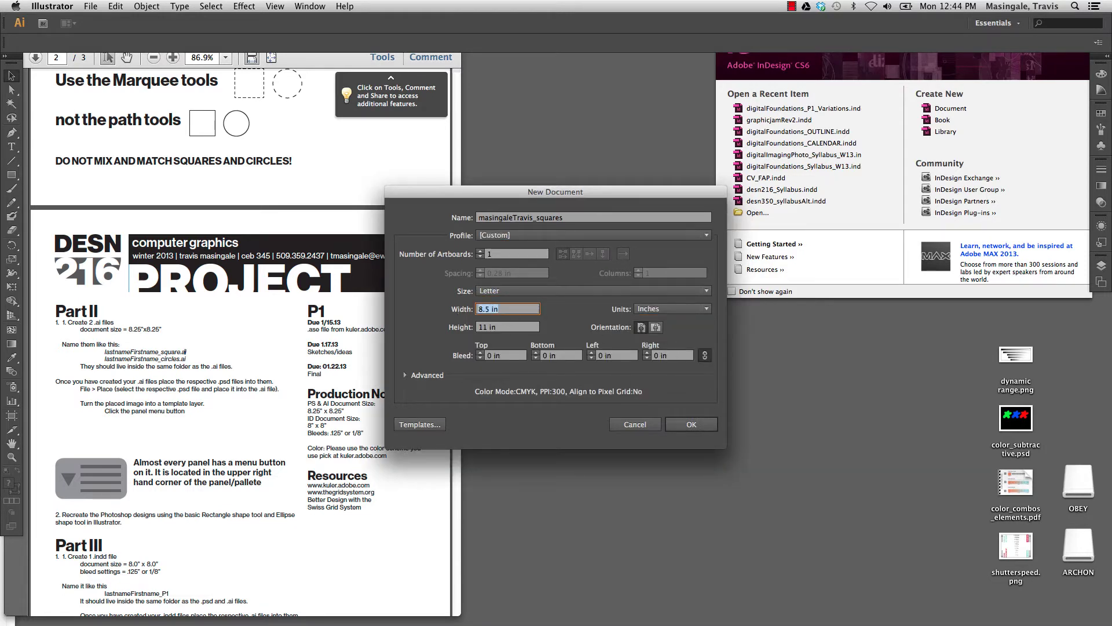
pyautogui.write('8.25')
pyautogui.press('Tab')
pyautogui.write('8.25')
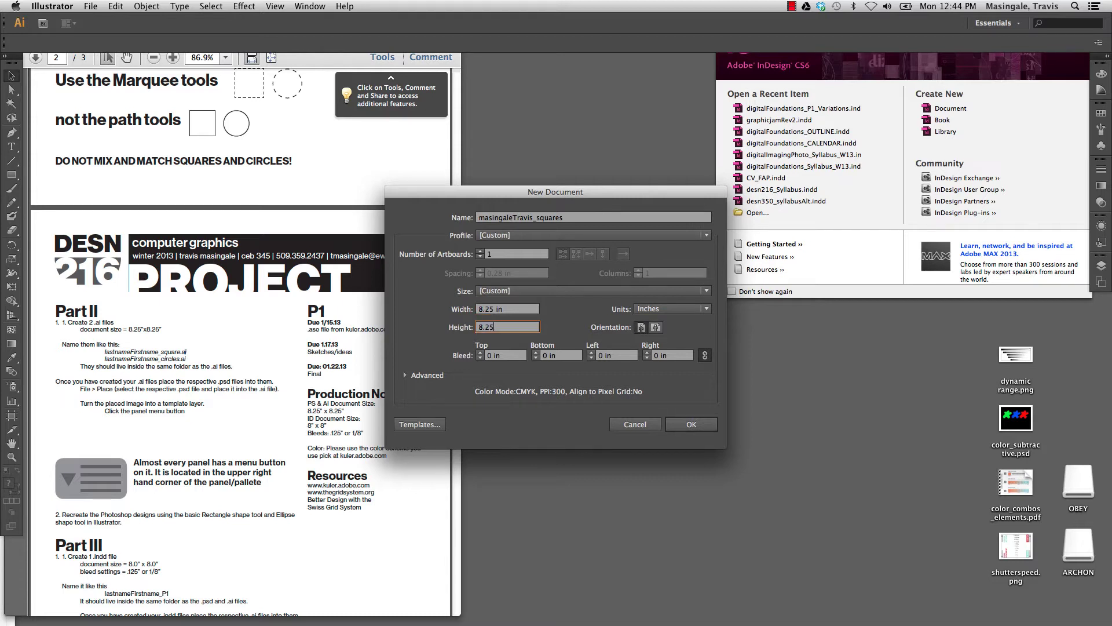
pyautogui.click(693, 425)
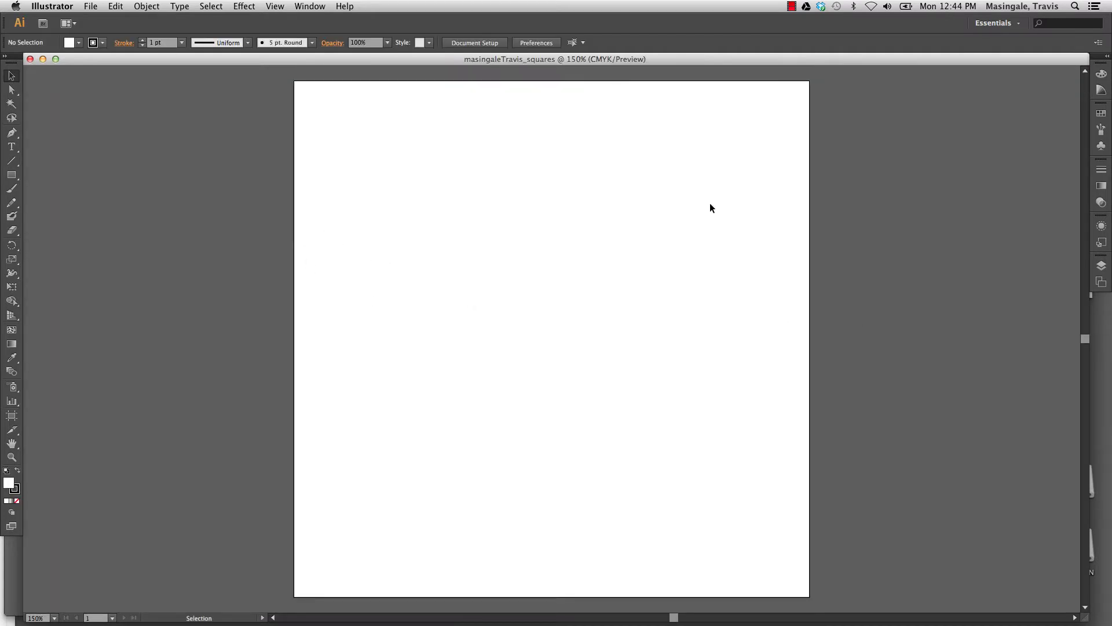
# Place the student's _square.psd from the P1 folder as a linked template at the artboard's top-left.
pyautogui.click(89, 6)
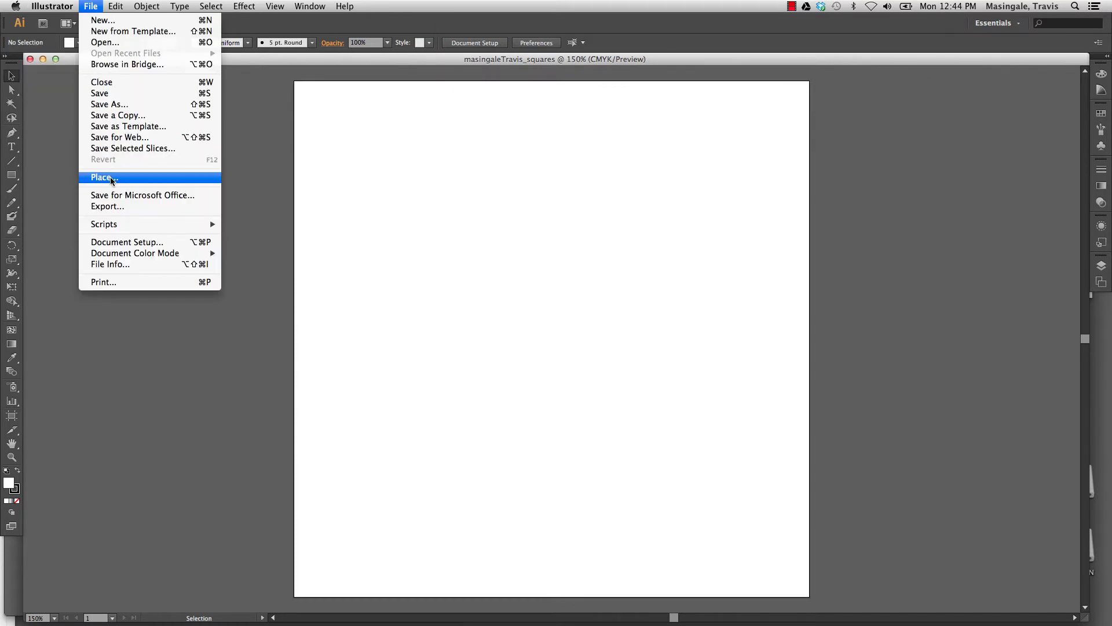
pyautogui.click(112, 178)
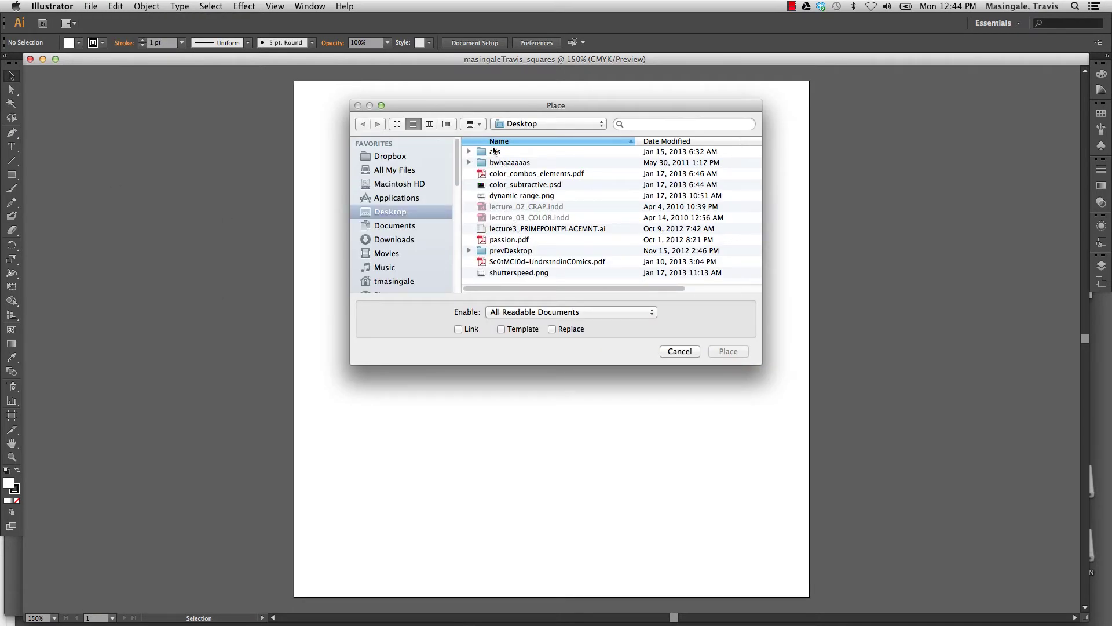
pyautogui.click(524, 124)
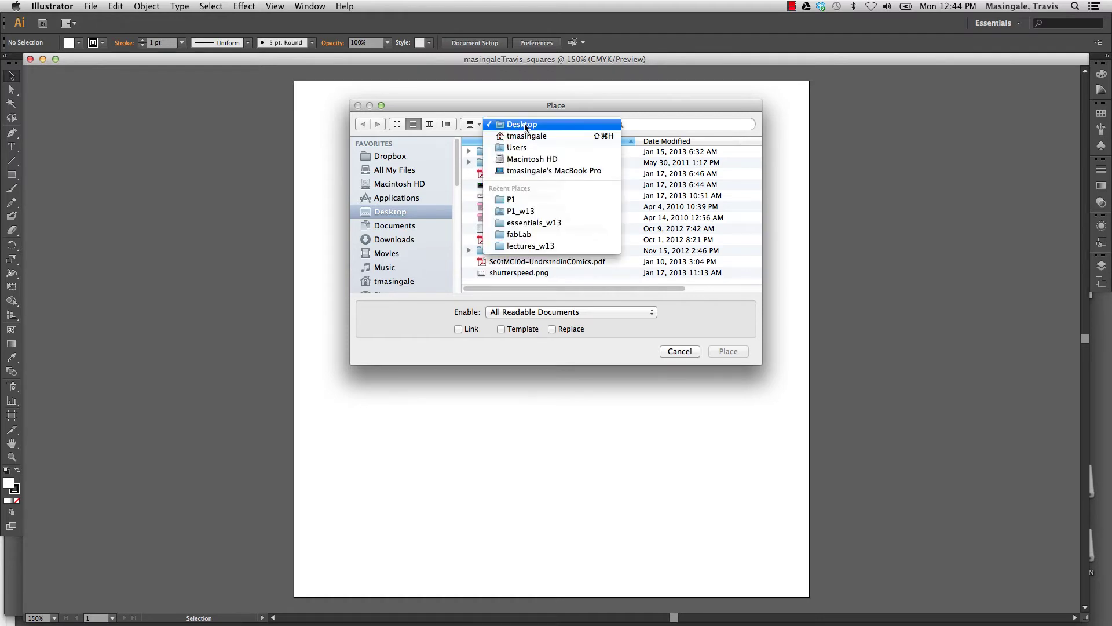
pyautogui.click(524, 124)
pyautogui.click(397, 223)
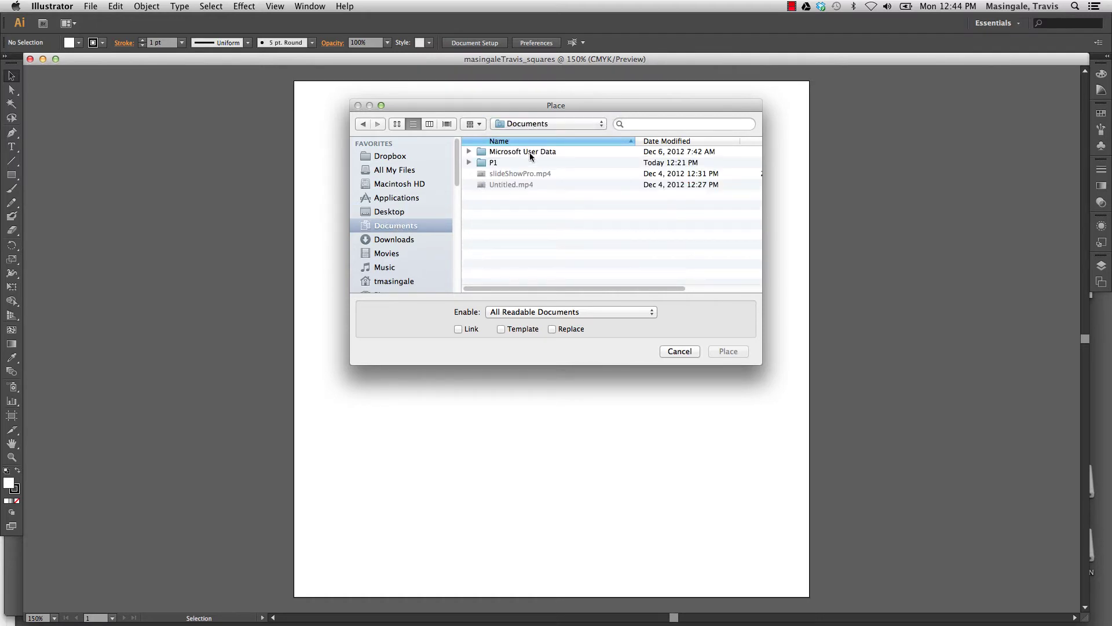
pyautogui.doubleClick(482, 162)
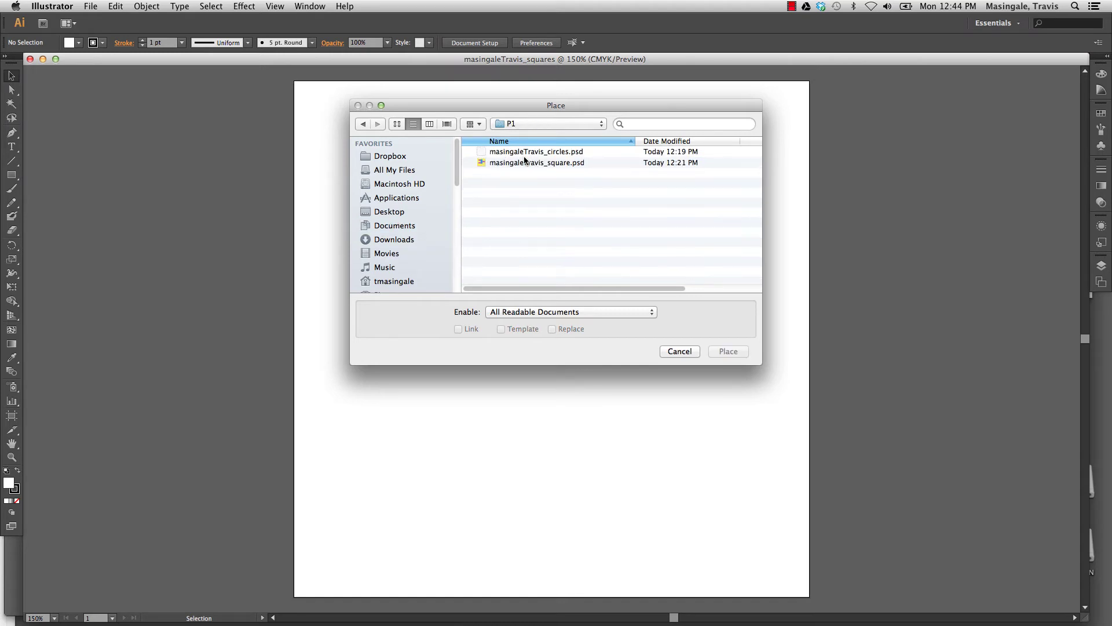
pyautogui.click(528, 163)
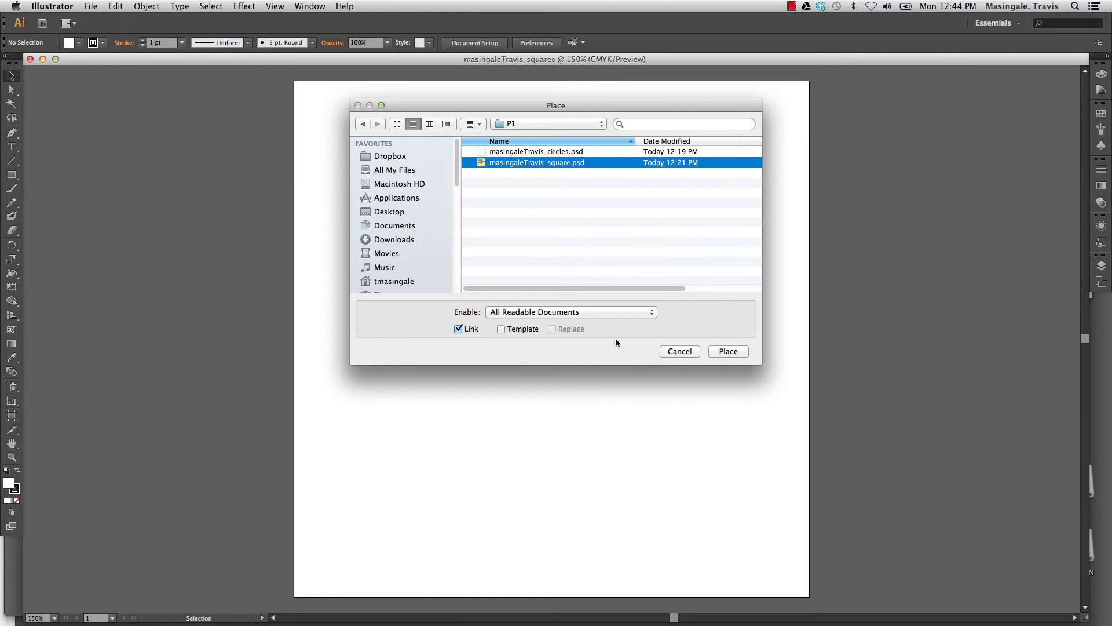
pyautogui.click(502, 329)
pyautogui.click(730, 351)
pyautogui.click(294, 82)
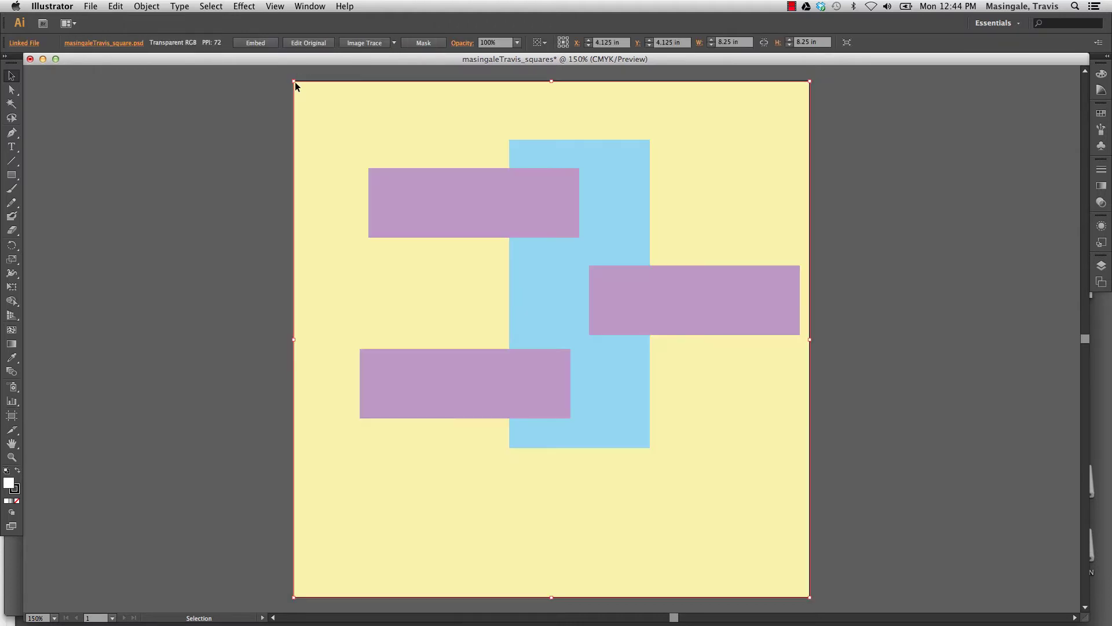
# Delete the placed template image and its layer, keeping the document open.
pyautogui.click(1102, 264)
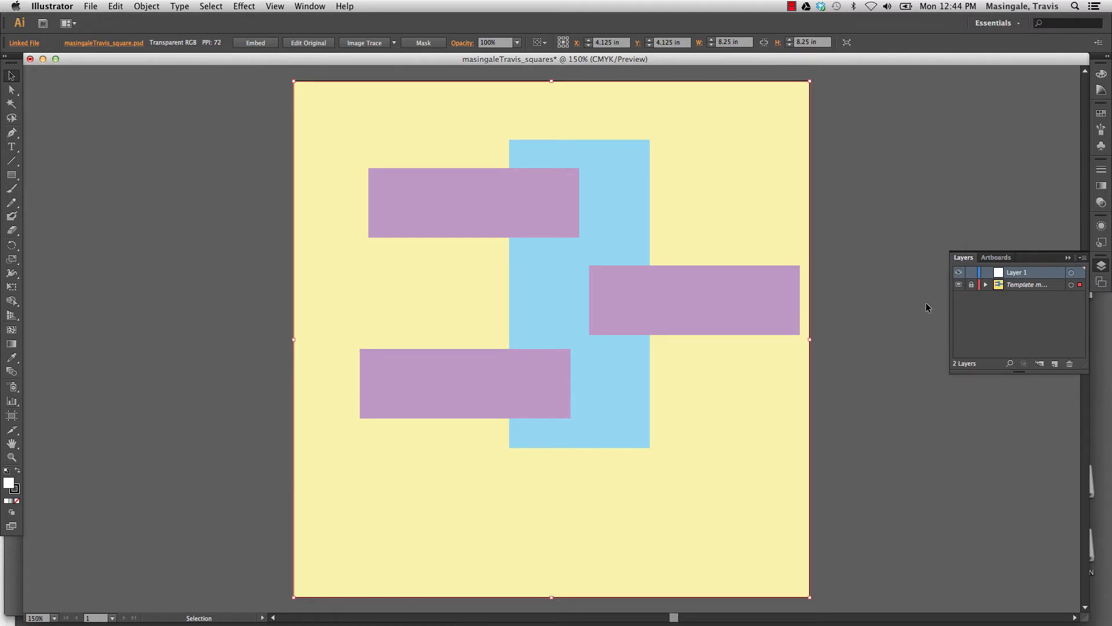
pyautogui.press('Delete')
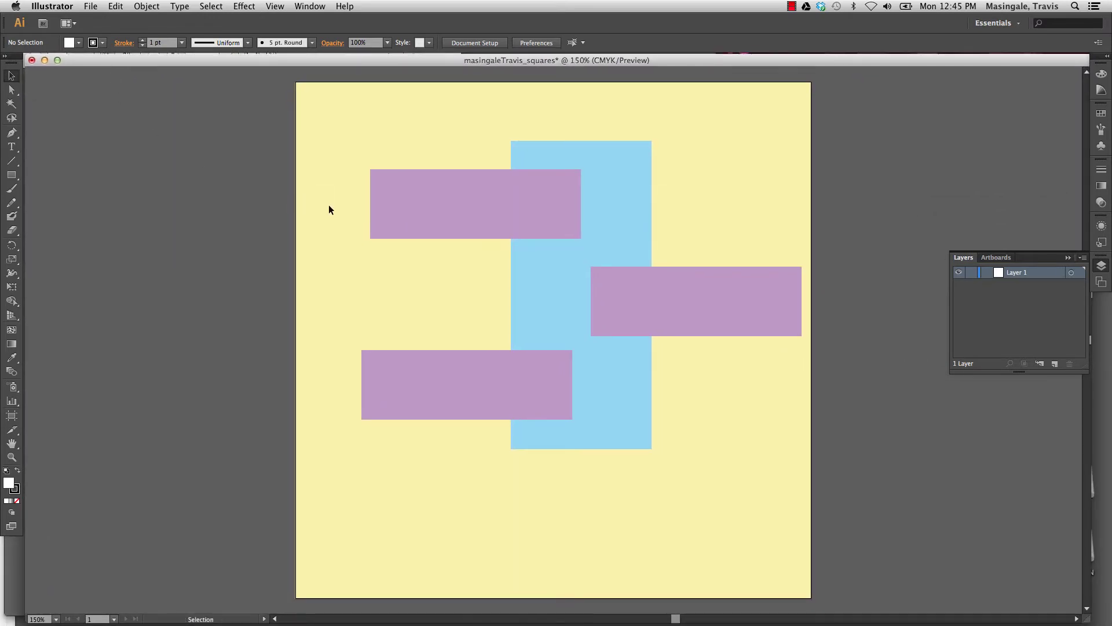
pyautogui.click(32, 61)
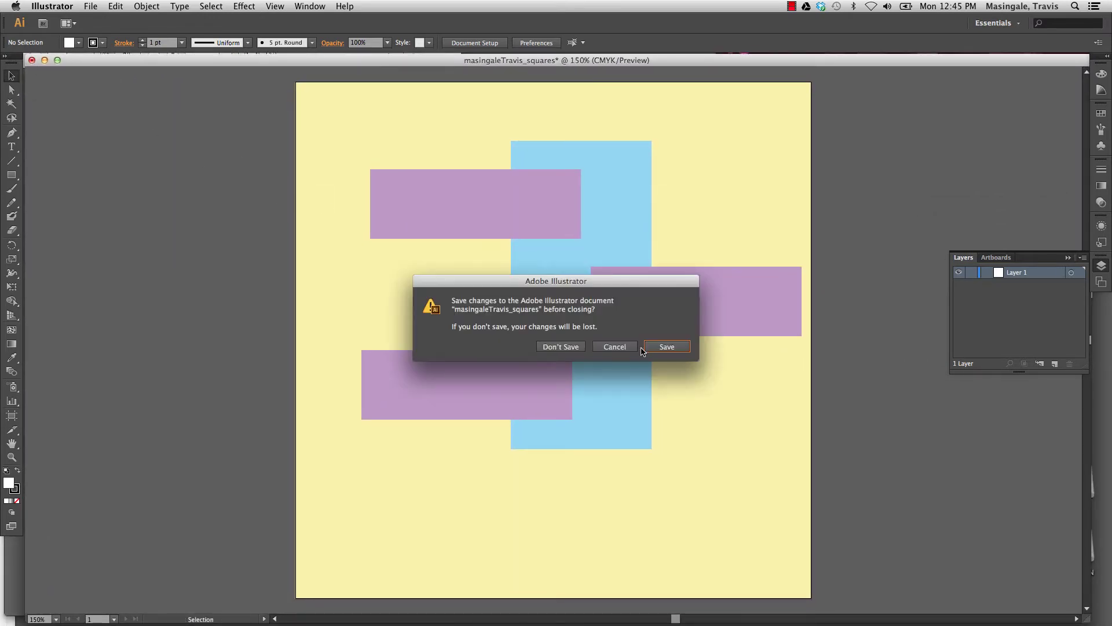
pyautogui.click(621, 346)
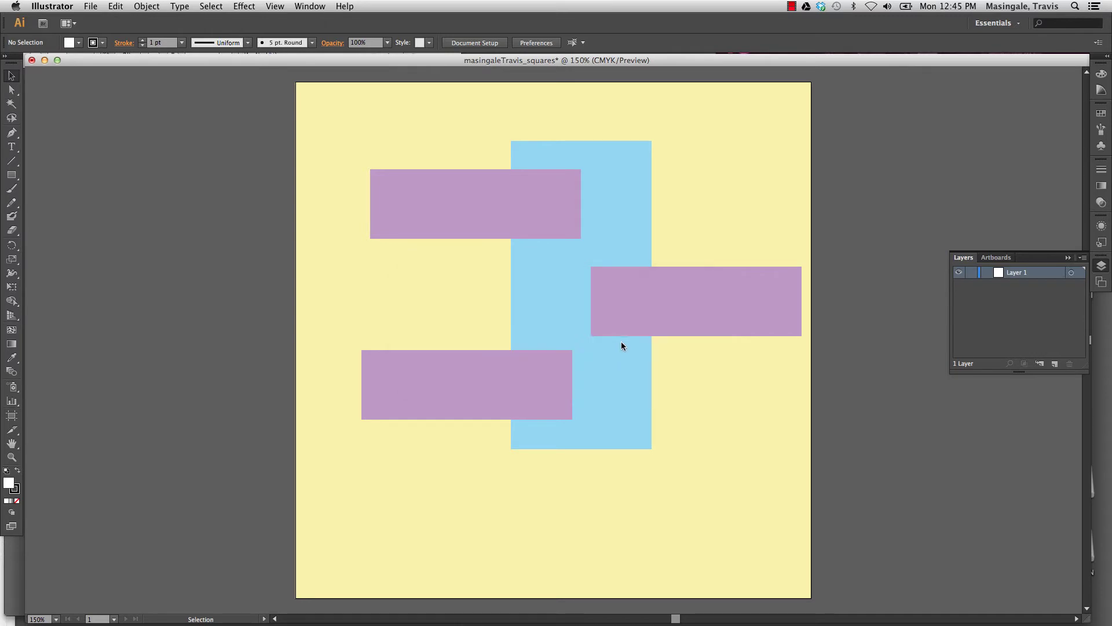
# Add a new Layer 2, delete Layer 1, and fit the whole artboard in the window.
pyautogui.click(1055, 363)
pyautogui.click(1035, 288)
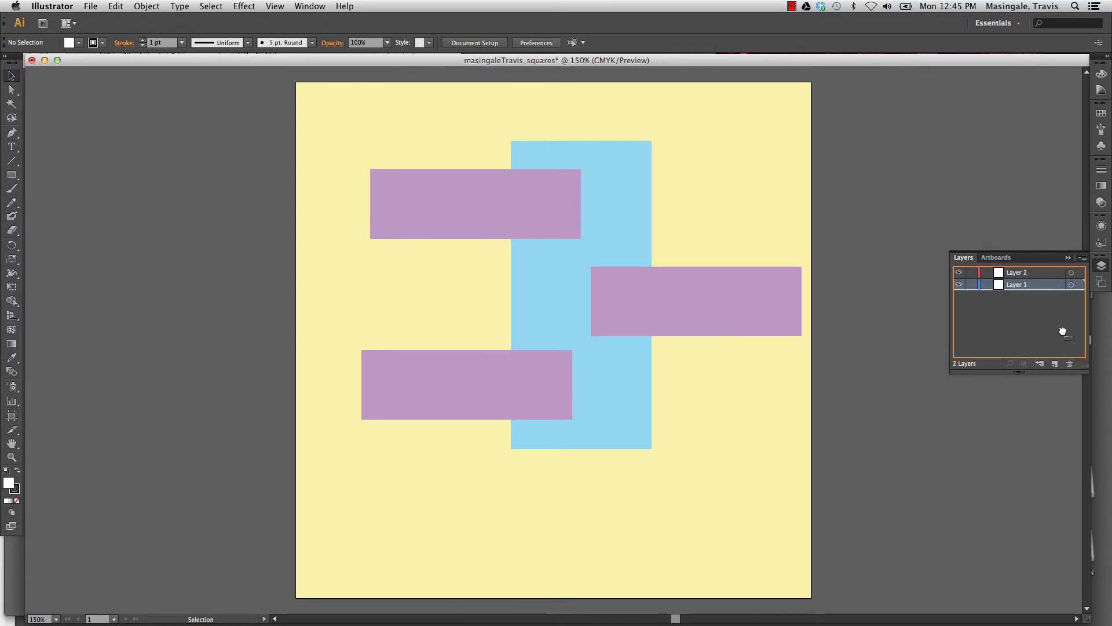
pyautogui.click(1070, 364)
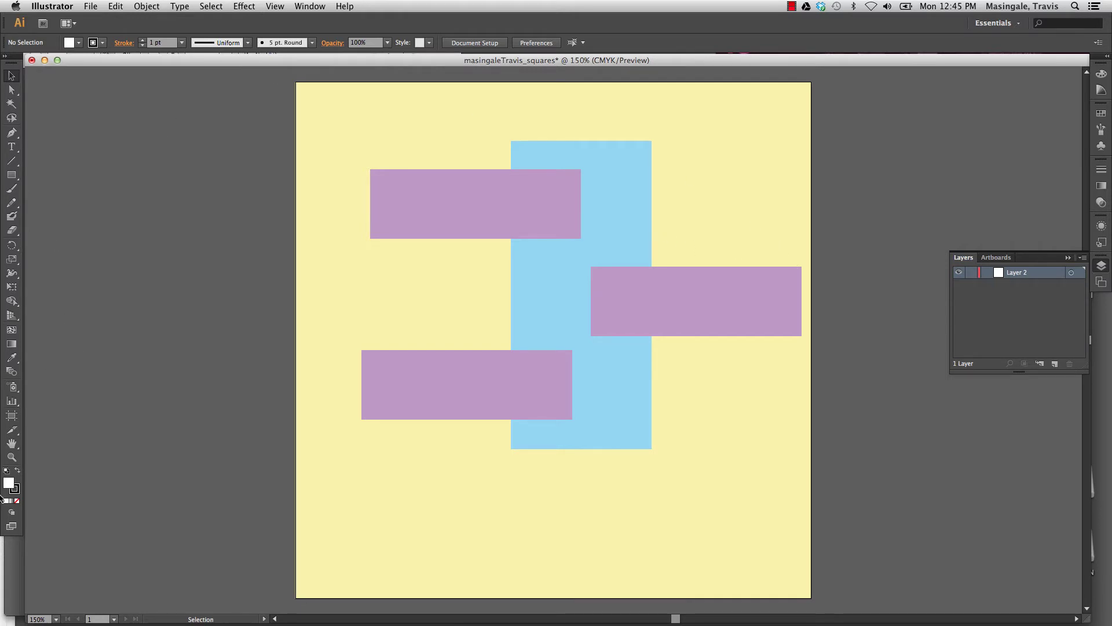
pyautogui.doubleClick(12, 444)
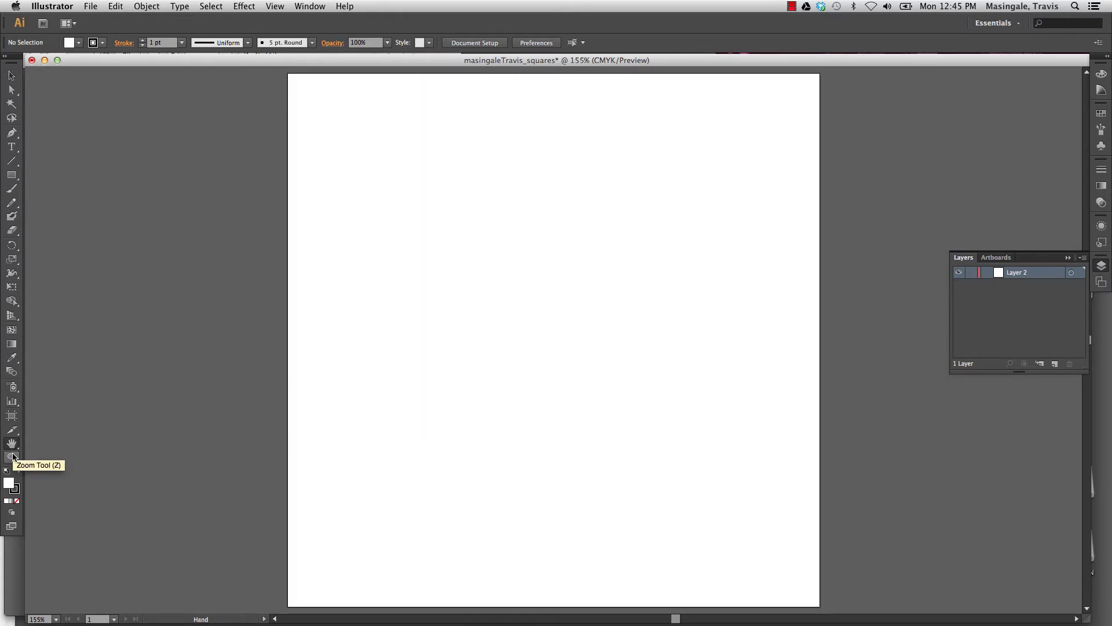
# Place the student's _square.psd onto Layer 2 again and set that layer to Template.
pyautogui.click(90, 5)
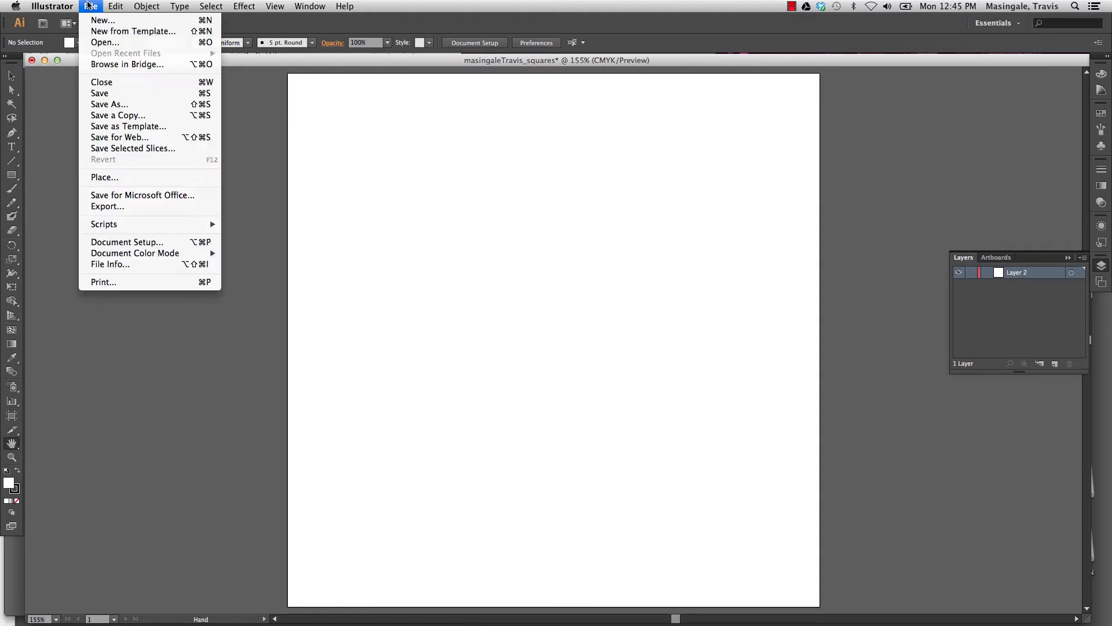
pyautogui.click(105, 176)
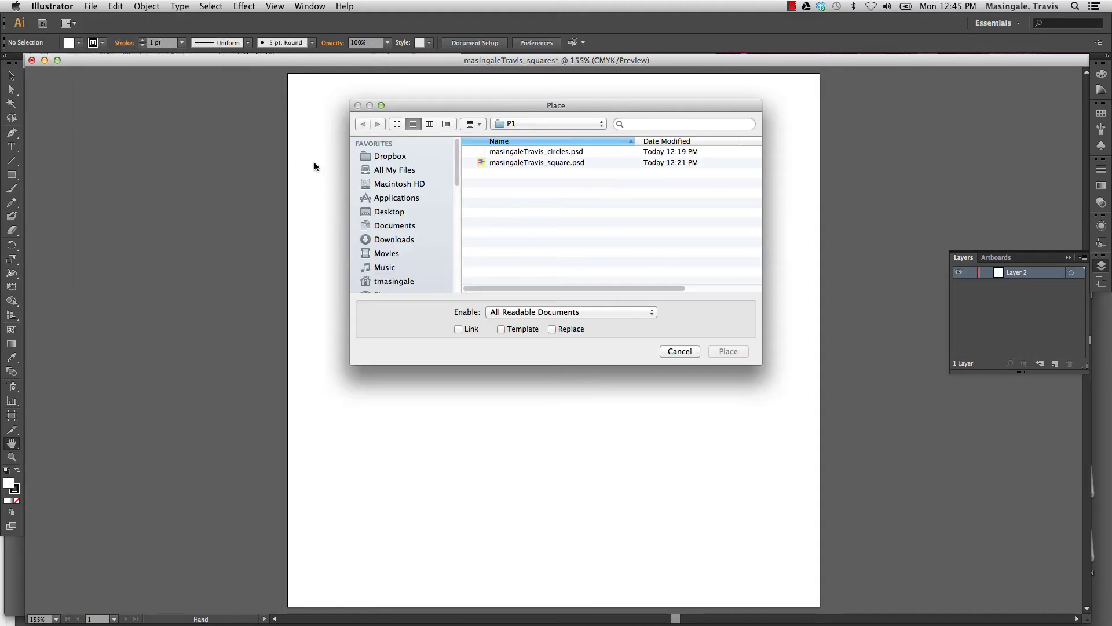
pyautogui.click(541, 163)
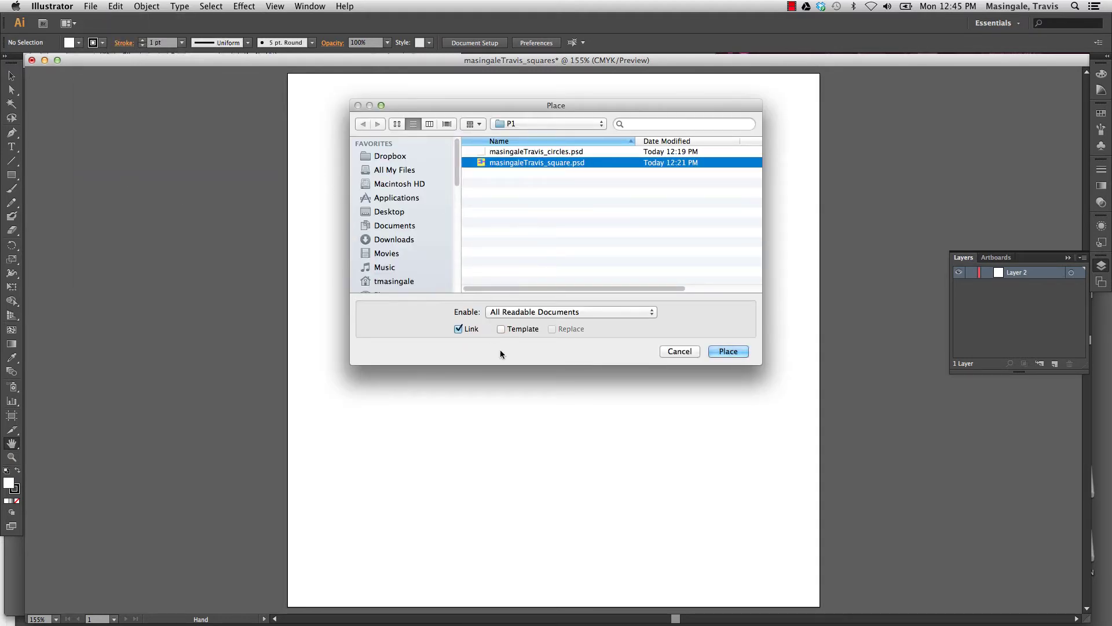
pyautogui.click(729, 351)
pyautogui.click(11, 76)
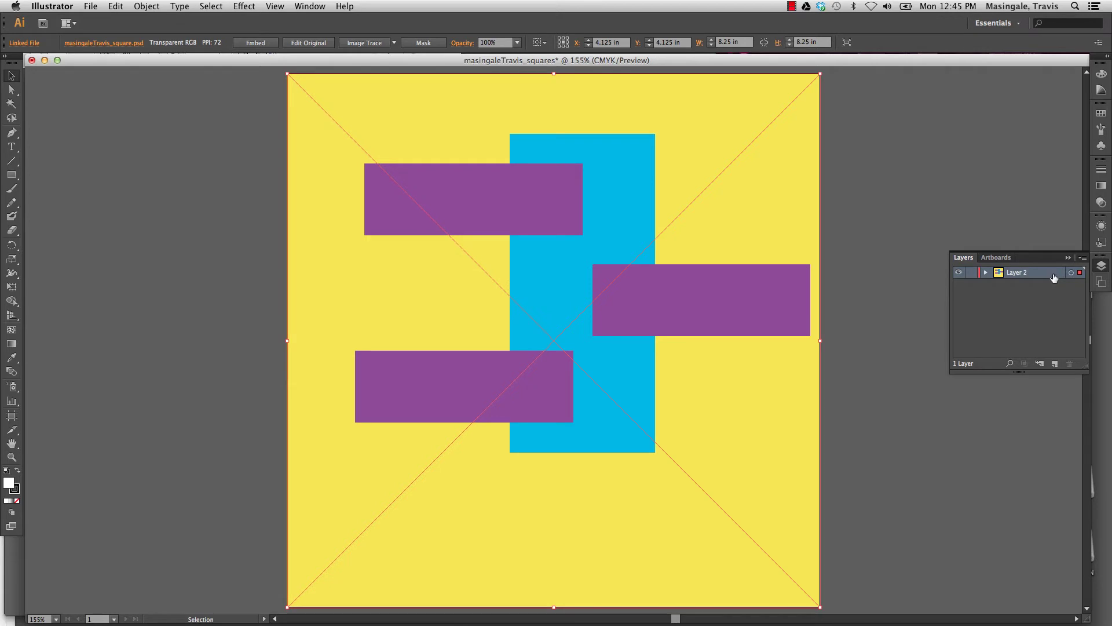
pyautogui.click(1083, 258)
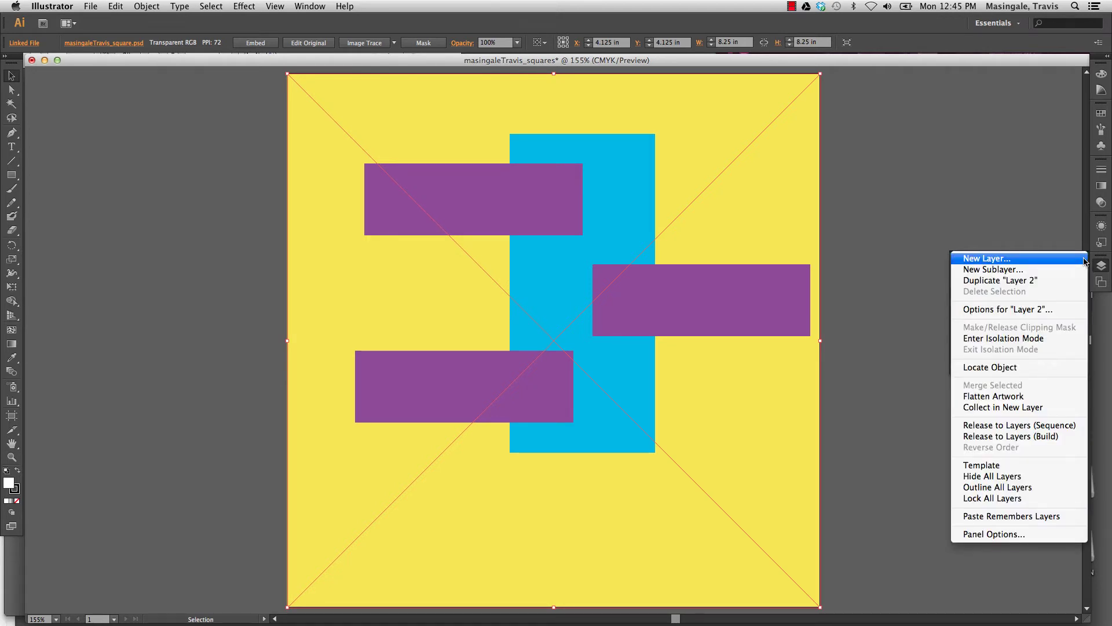
pyautogui.click(1003, 466)
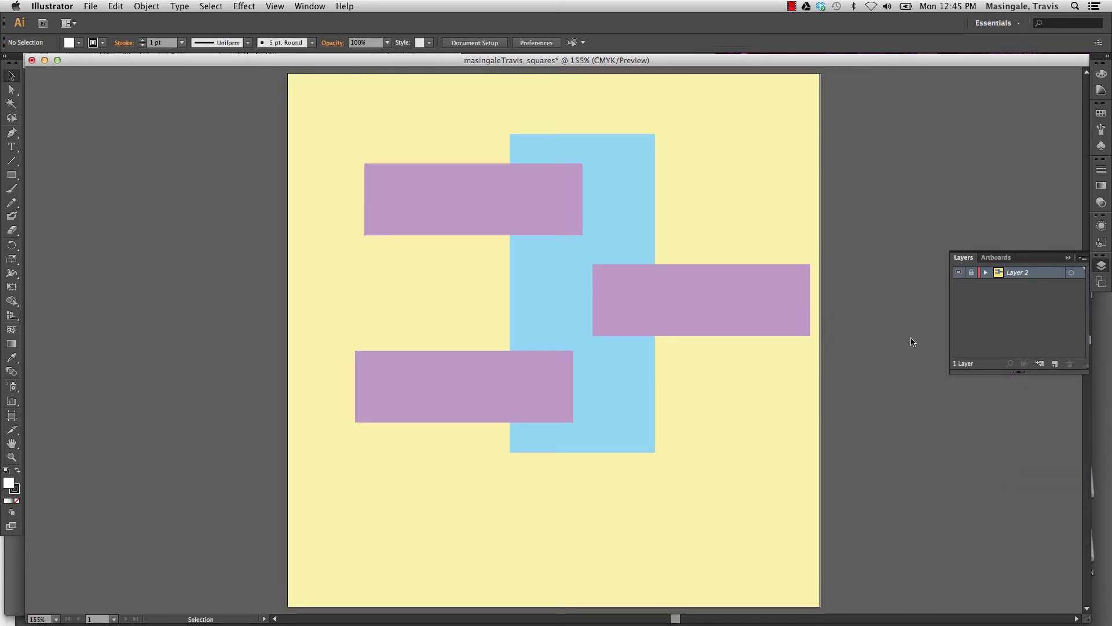
# Add a new layer and draw a cyan rectangle over the blue vertical bar.
pyautogui.click(1056, 365)
pyautogui.click(9, 175)
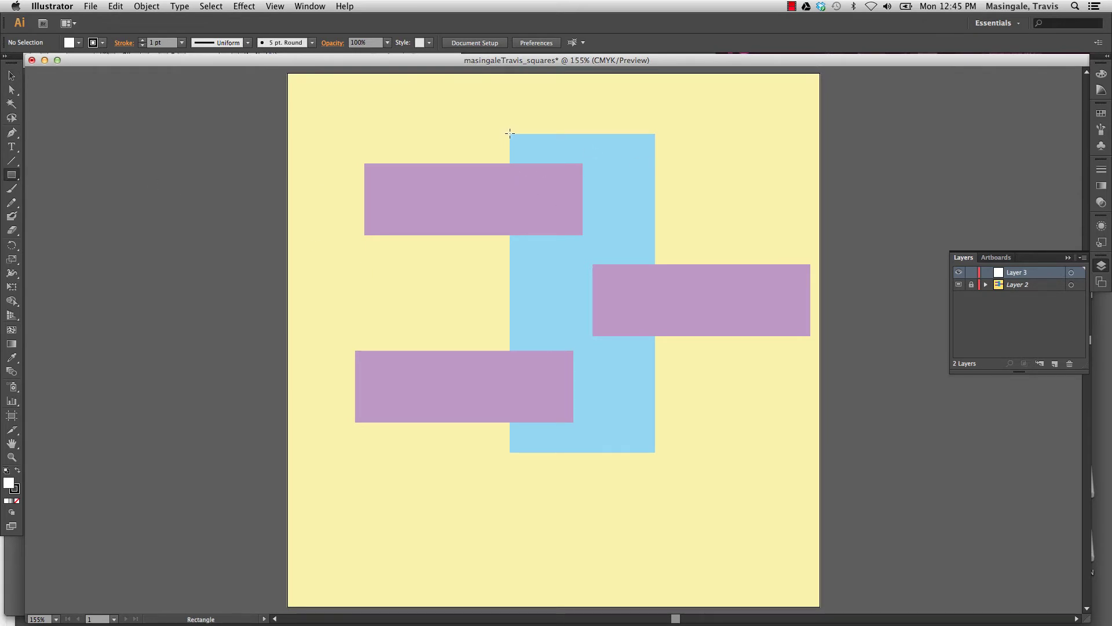
pyautogui.moveTo(510, 133); pyautogui.dragTo(656, 452)
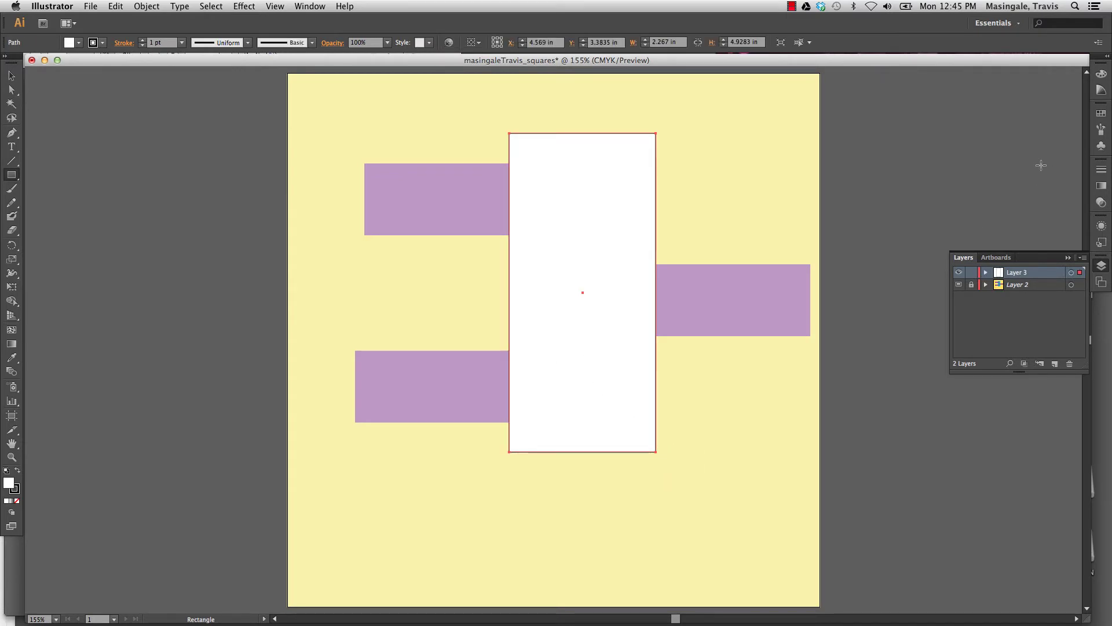
pyautogui.click(1102, 89)
pyautogui.click(1101, 114)
pyautogui.click(1015, 118)
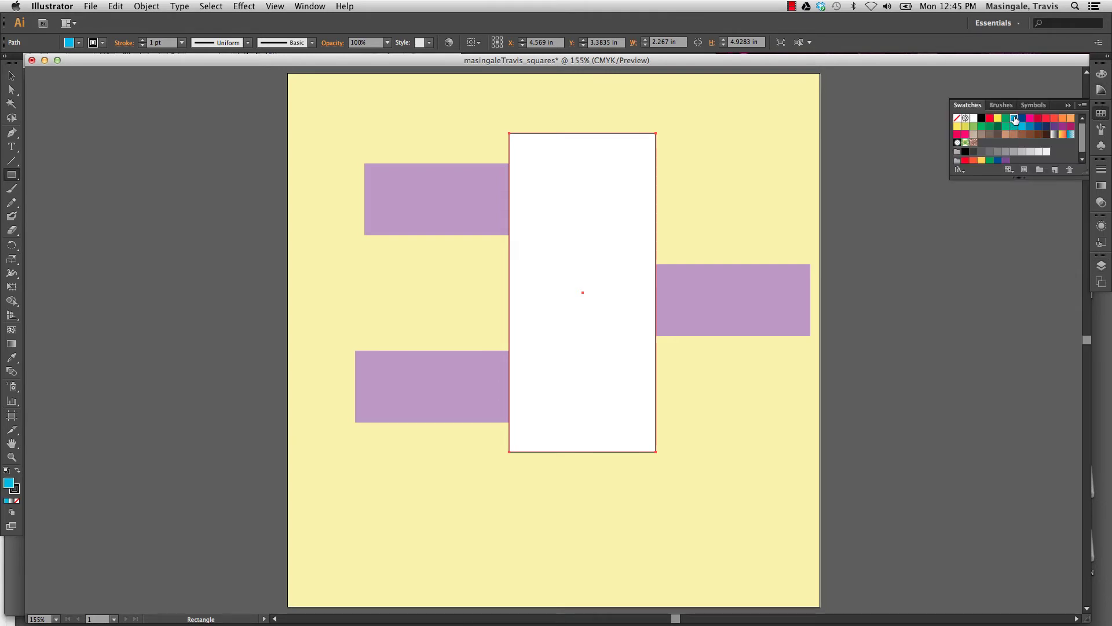
# Set the stroke to None so the cyan 2.267 × 4.928 in rectangle has no outline.
pyautogui.click(11, 76)
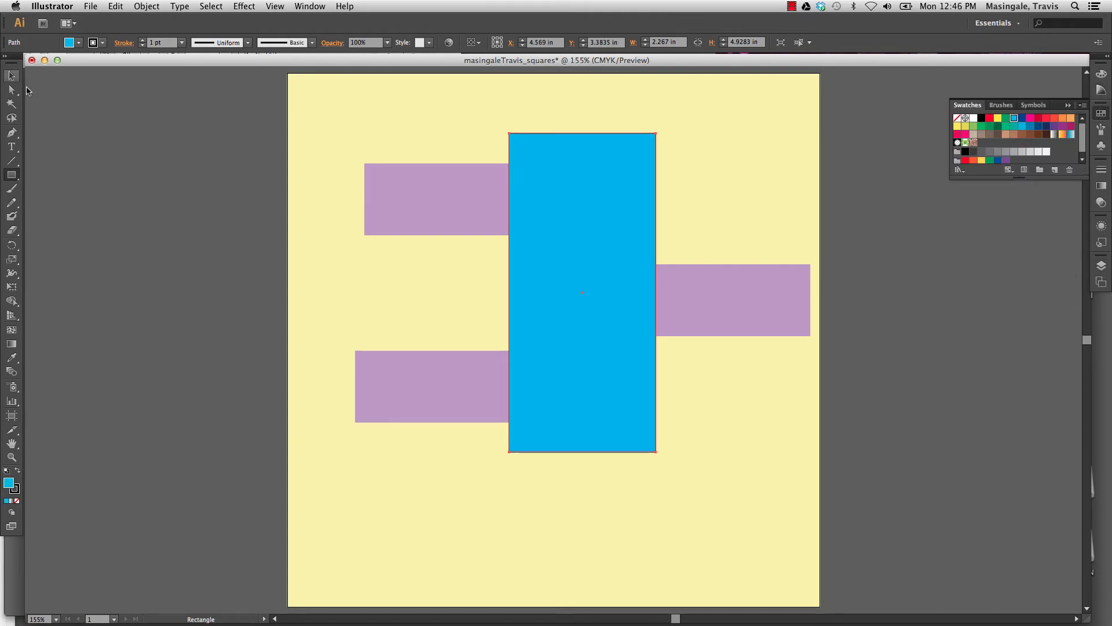
pyautogui.click(165, 148)
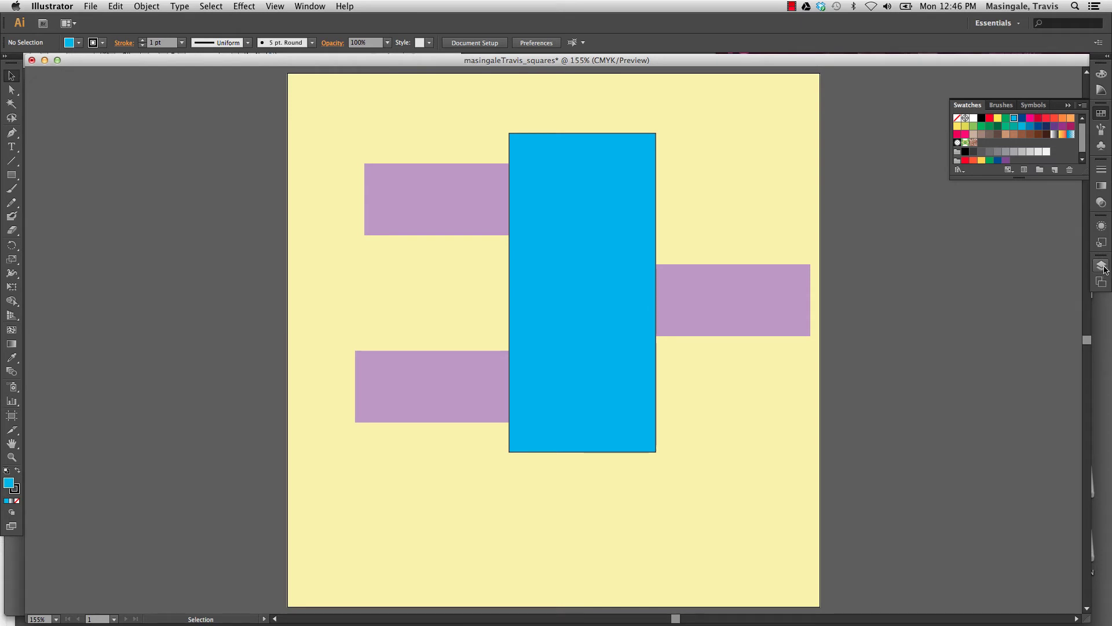
pyautogui.click(14, 489)
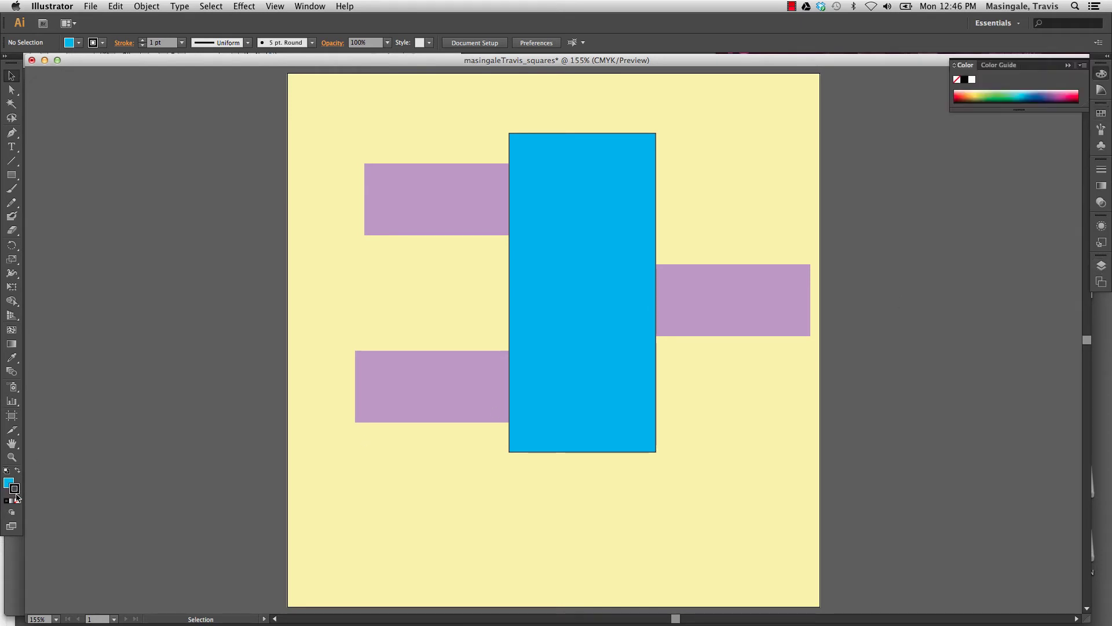
pyautogui.click(17, 501)
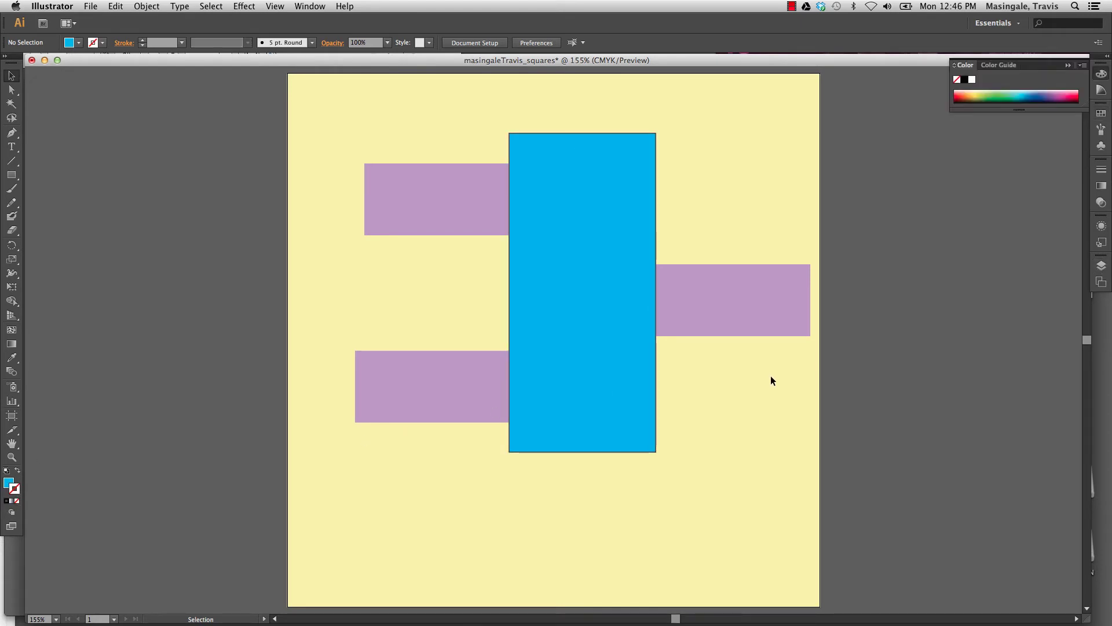
pyautogui.click(566, 319)
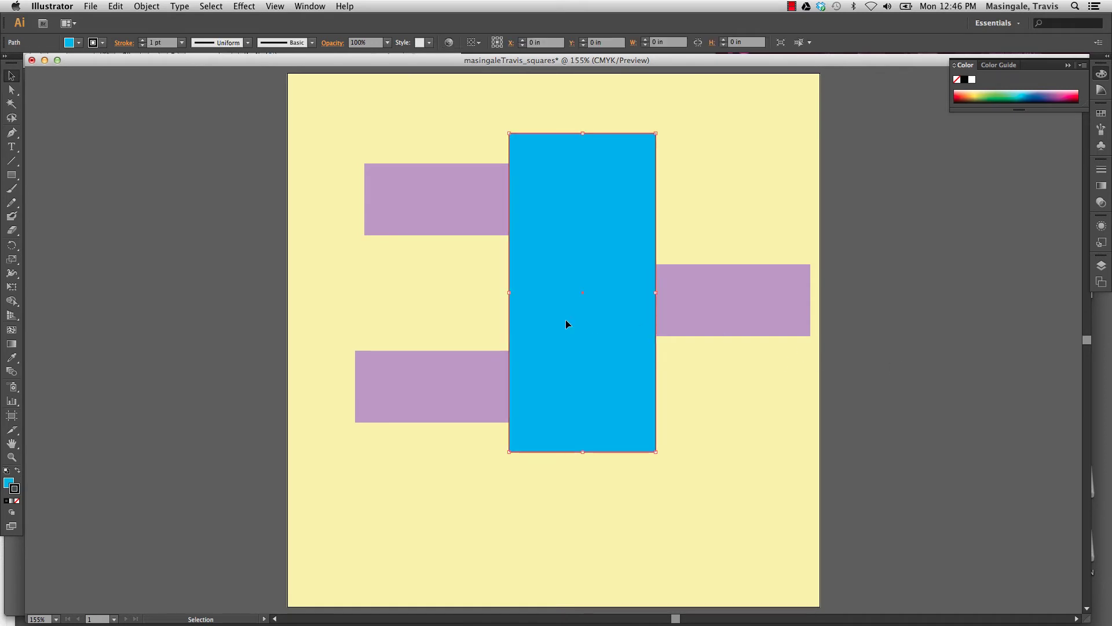
pyautogui.click(103, 43)
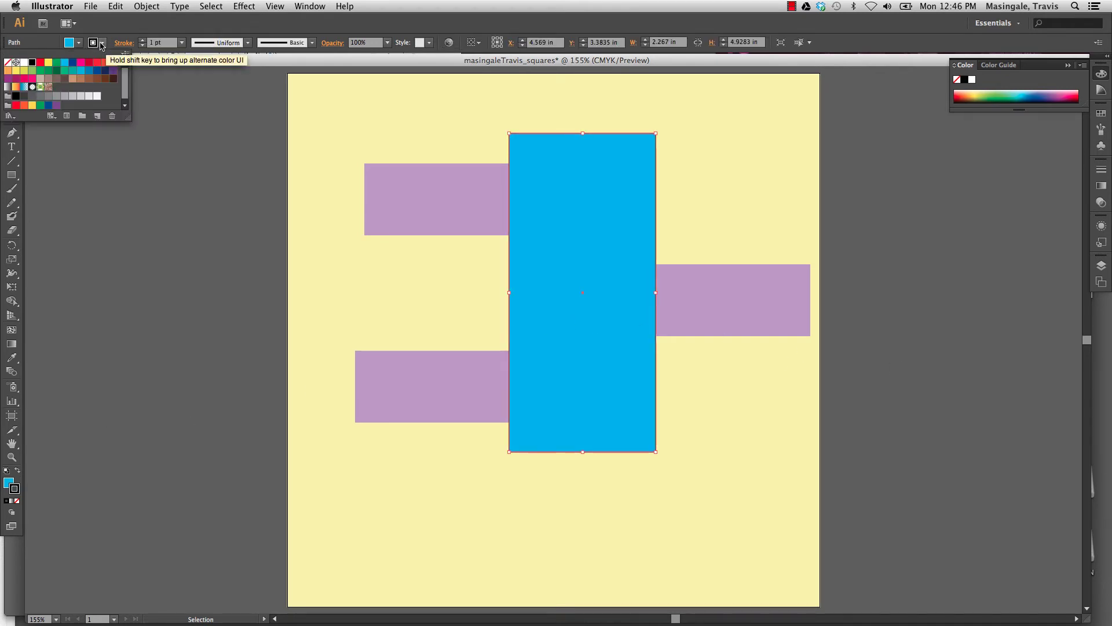
pyautogui.click(7, 63)
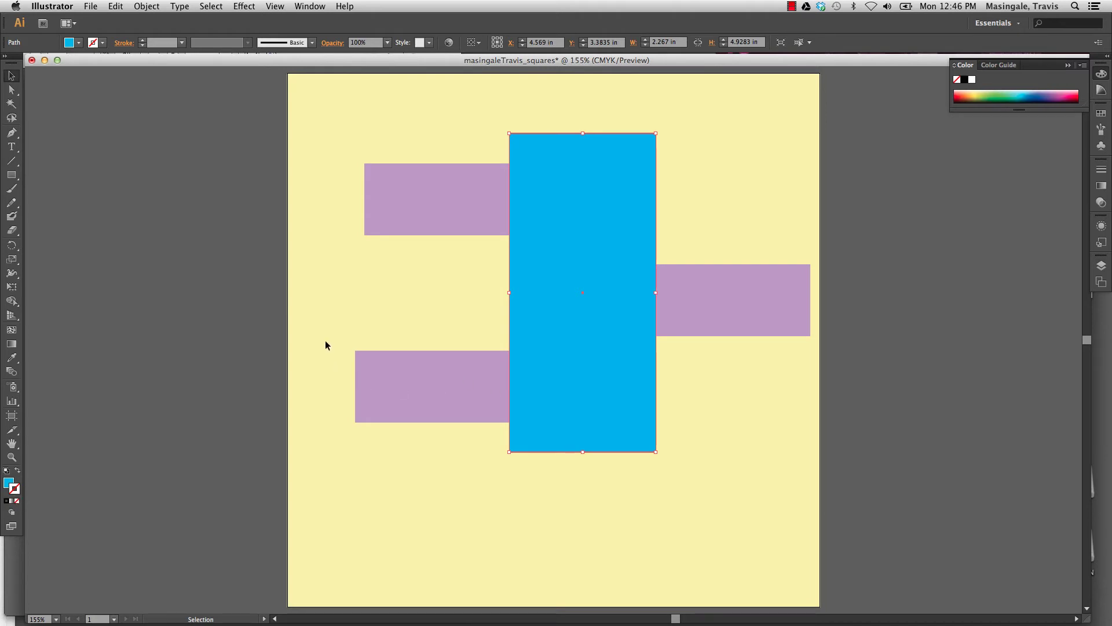
pyautogui.click(301, 342)
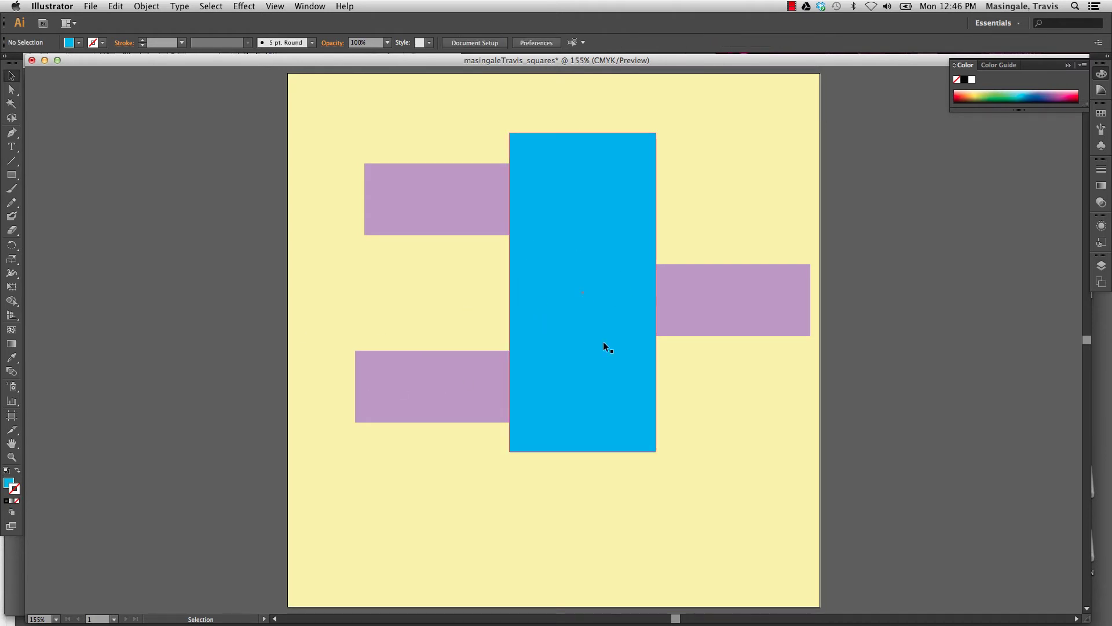
pyautogui.click(1101, 265)
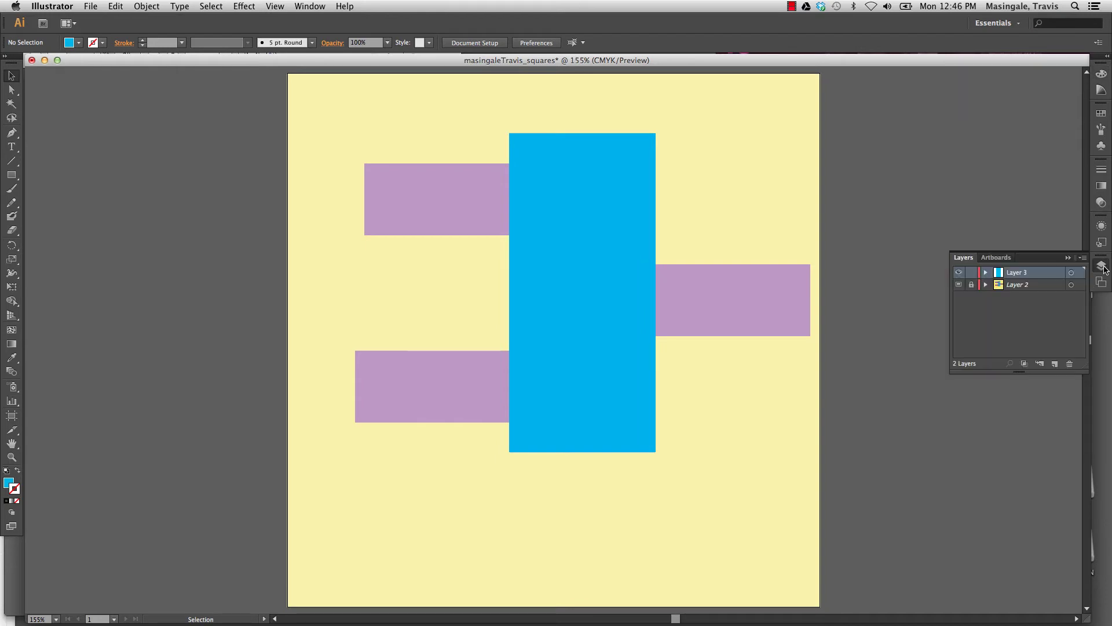
# Rename the cyan layer 're first rectangle', hide it, and add a new empty layer above.
pyautogui.doubleClick(1020, 274)
pyautogui.write('re')
pyautogui.write(' first rectangle')
pyautogui.click(1040, 307)
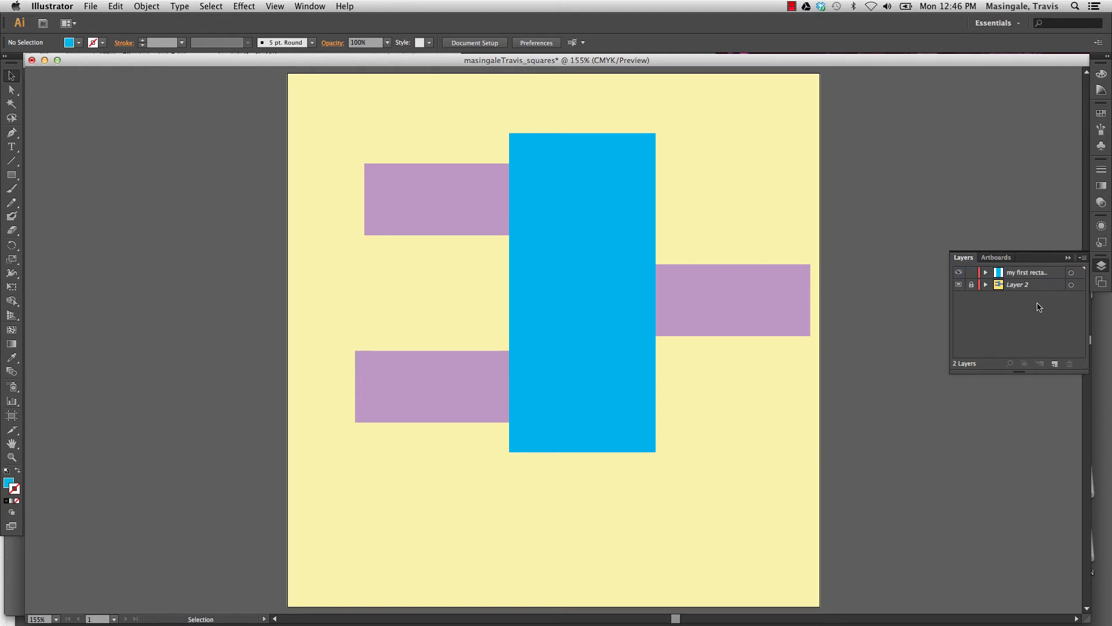
pyautogui.click(1055, 364)
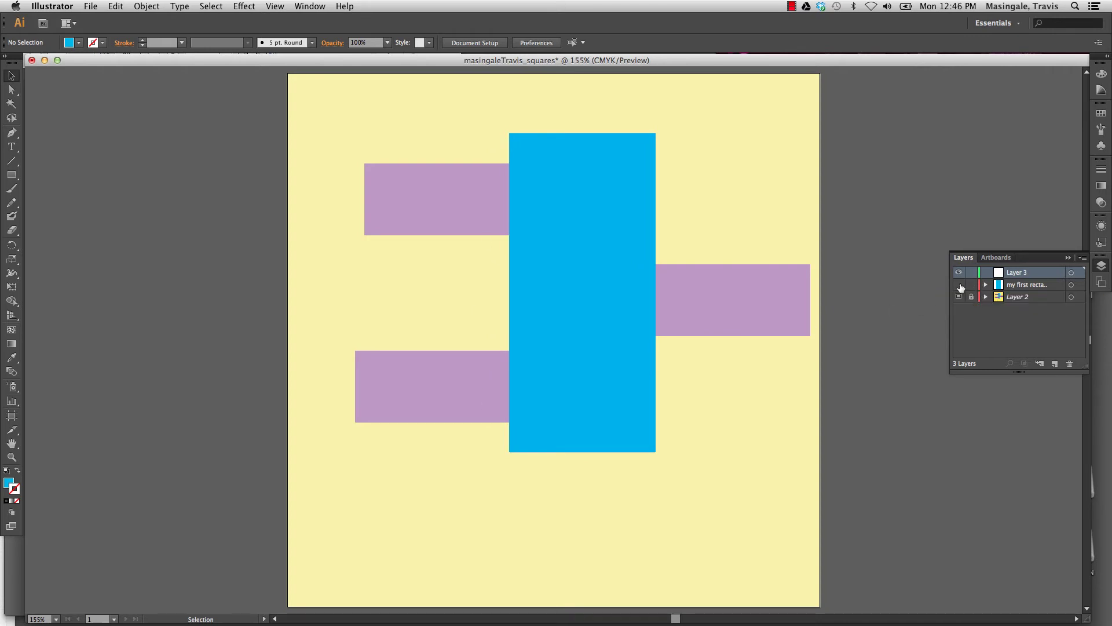
pyautogui.click(960, 285)
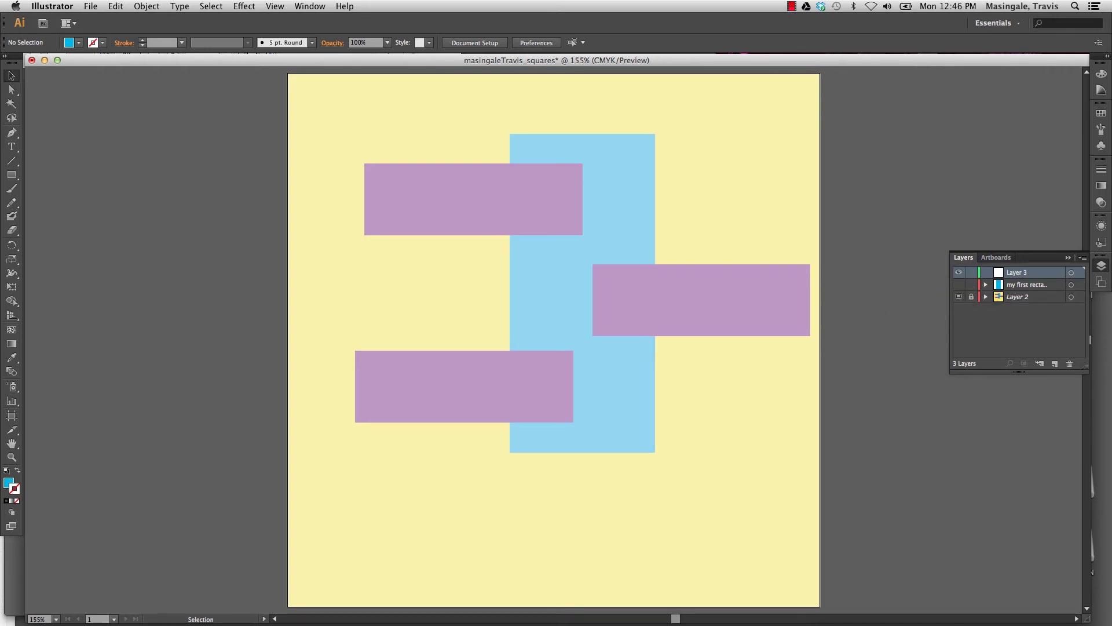
pyautogui.click(12, 176)
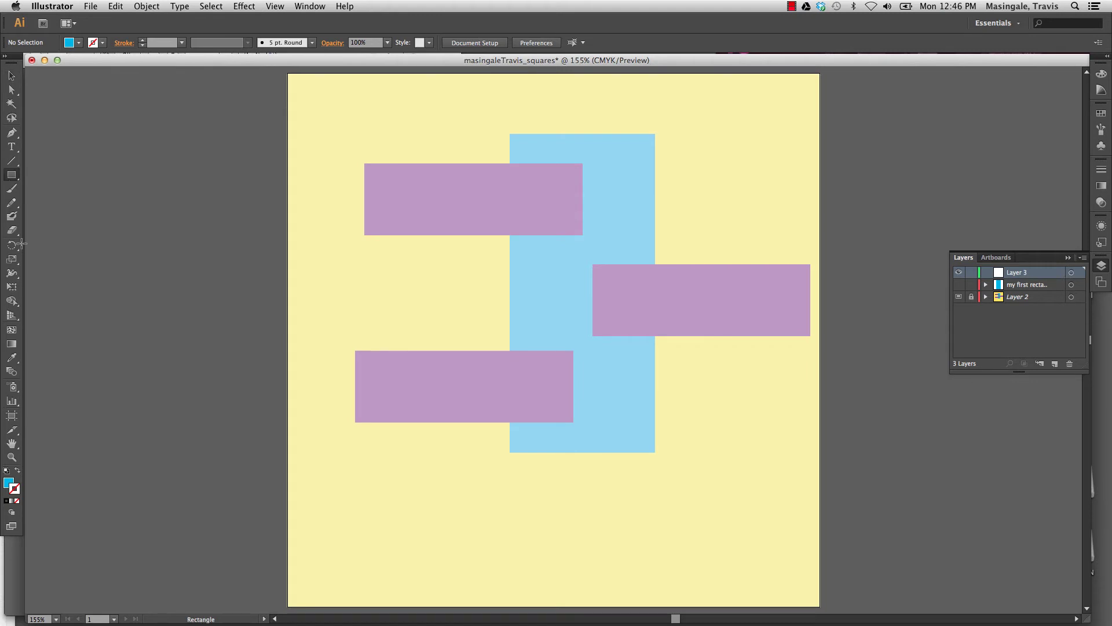
# Set the fill to purple A728C6 and draw a purple bar over the right pale bar.
pyautogui.click(7, 484)
pyautogui.doubleClick(7, 484)
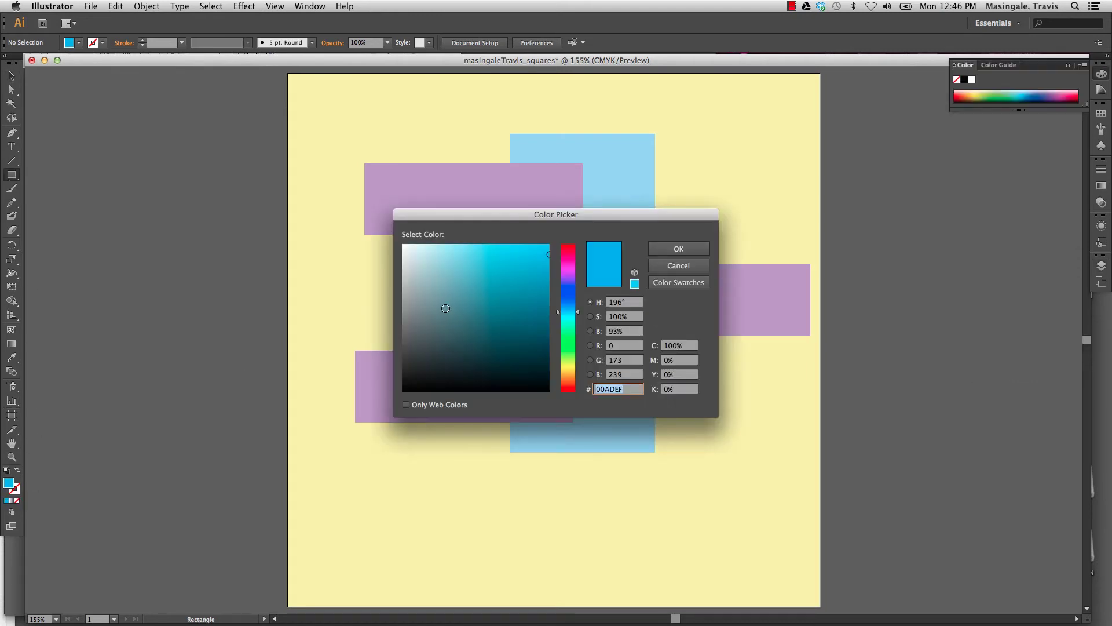
pyautogui.click(573, 292)
pyautogui.moveTo(574, 291)
pyautogui.mouseDown()
pyautogui.moveTo(573, 272)
pyautogui.moveTo(520, 277)
pyautogui.mouseUp()
pyautogui.click(535, 276)
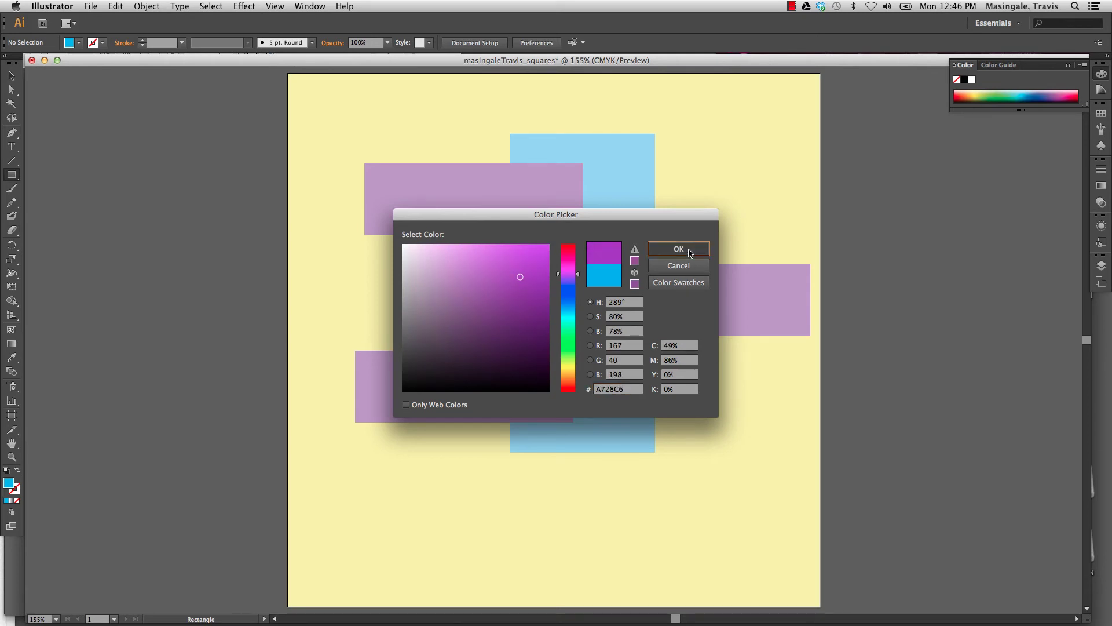
pyautogui.click(678, 248)
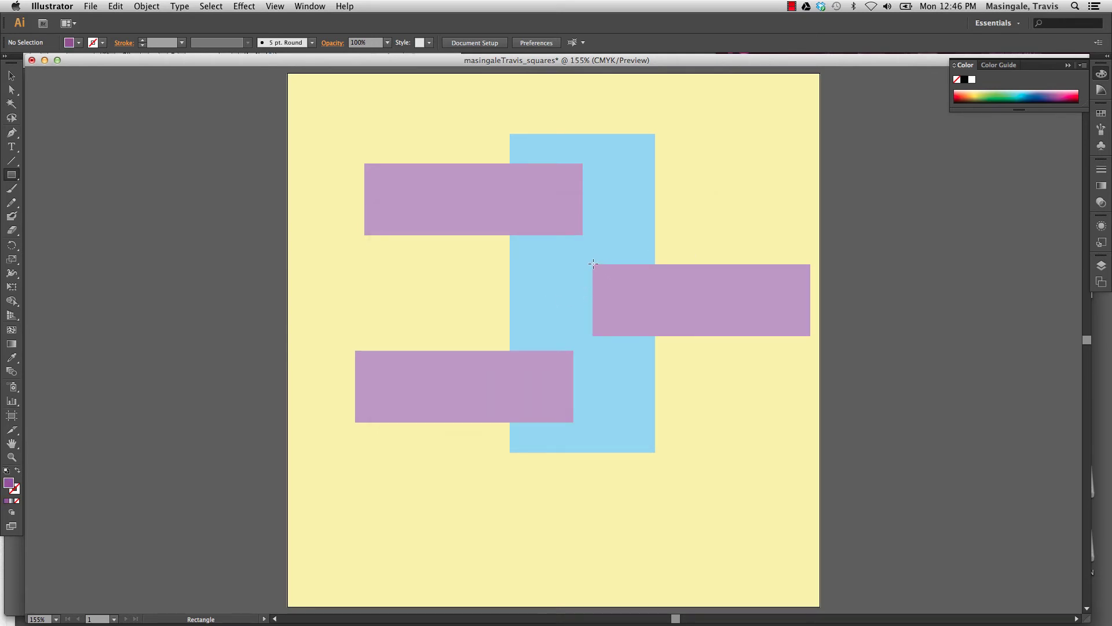
pyautogui.moveTo(593, 265); pyautogui.dragTo(810, 337)
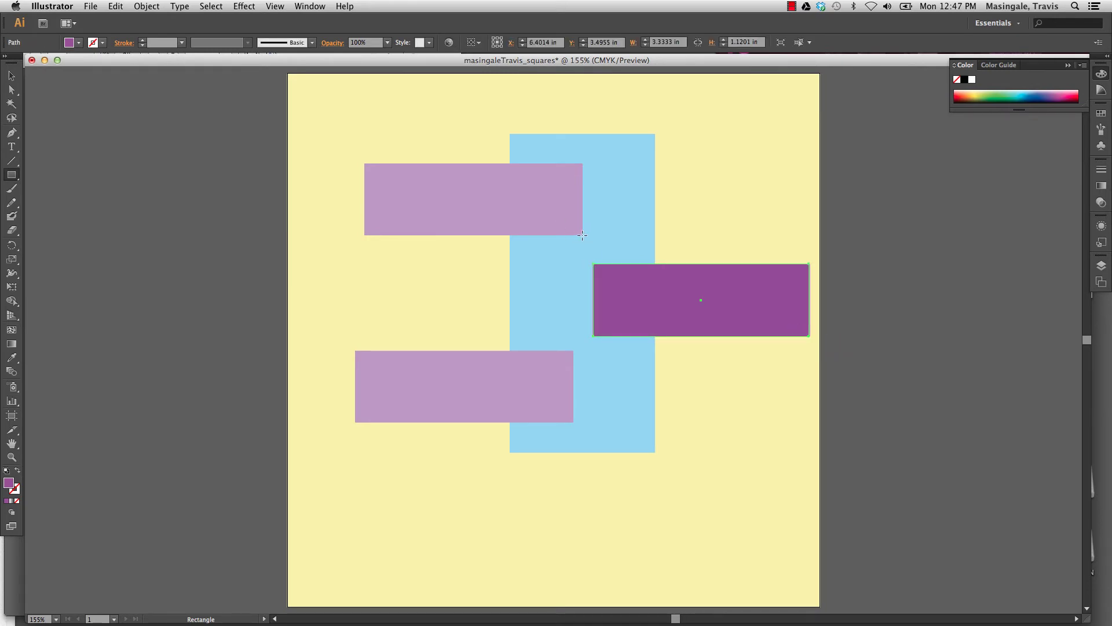
# Place purple copies of the bar over the upper and lower pale bars.
pyautogui.moveTo(583, 234); pyautogui.dragTo(364, 163)
pyautogui.press('super+z')
pyautogui.click(12, 77)
pyautogui.moveTo(681, 308); pyautogui.dragTo(442, 392)
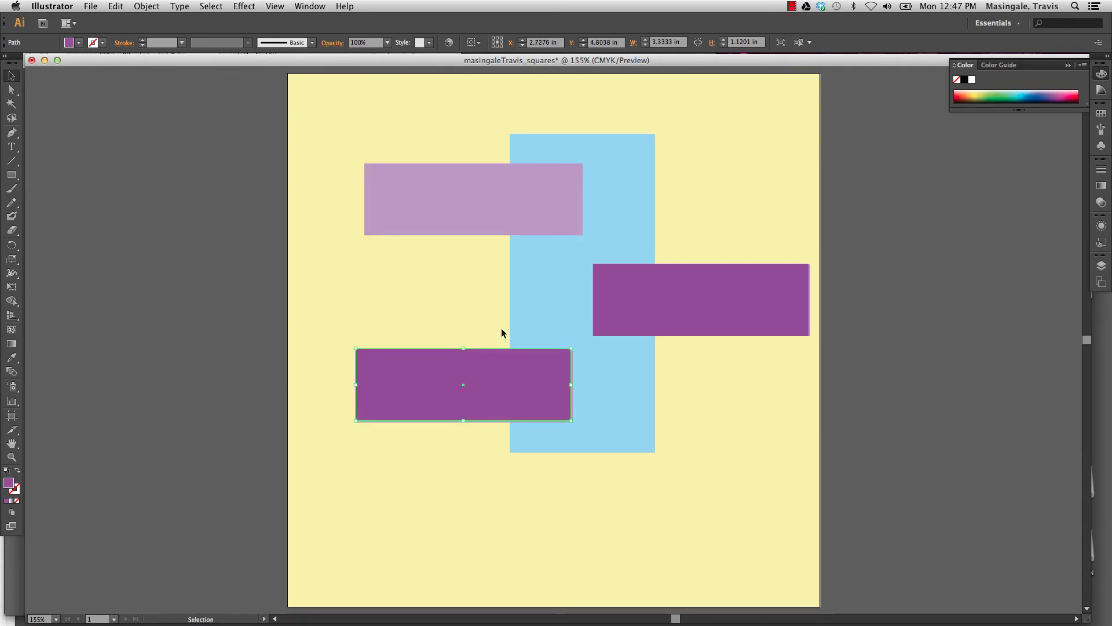
pyautogui.press('super+z')
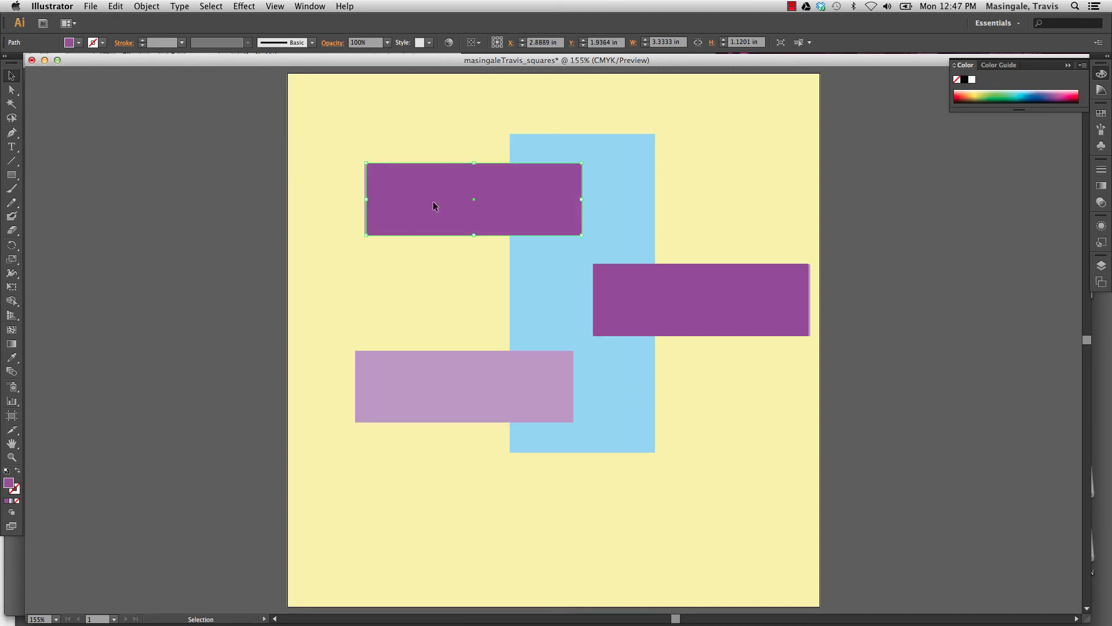
pyautogui.moveTo(435, 202); pyautogui.dragTo(426, 394)
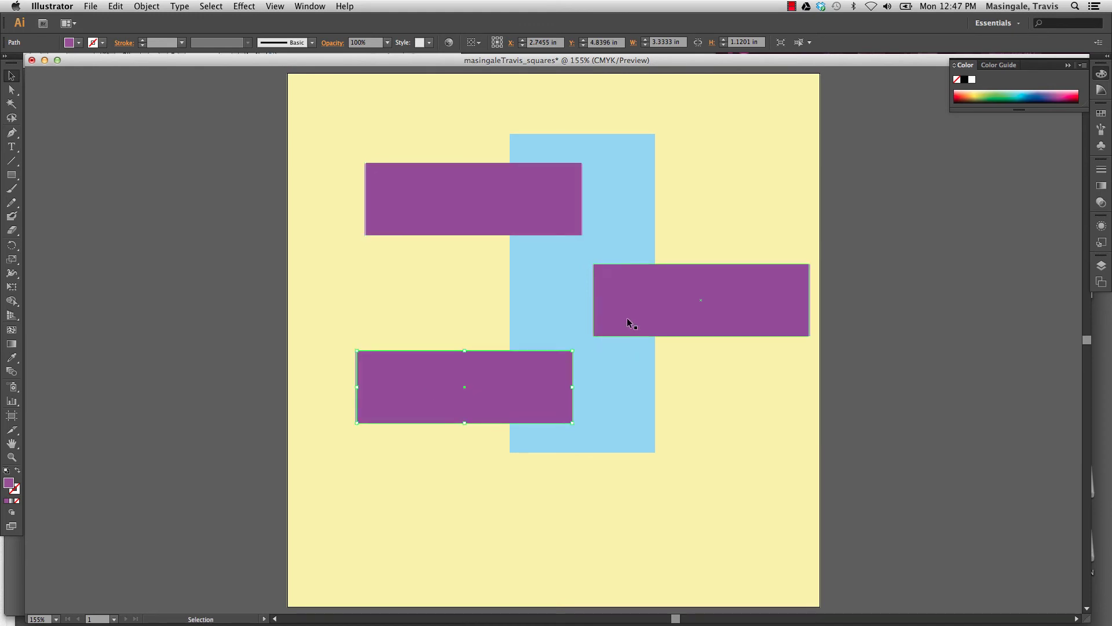
# Unhide the blue bar's layer and add a new layer beneath the bar layers.
pyautogui.click(1102, 266)
pyautogui.click(959, 284)
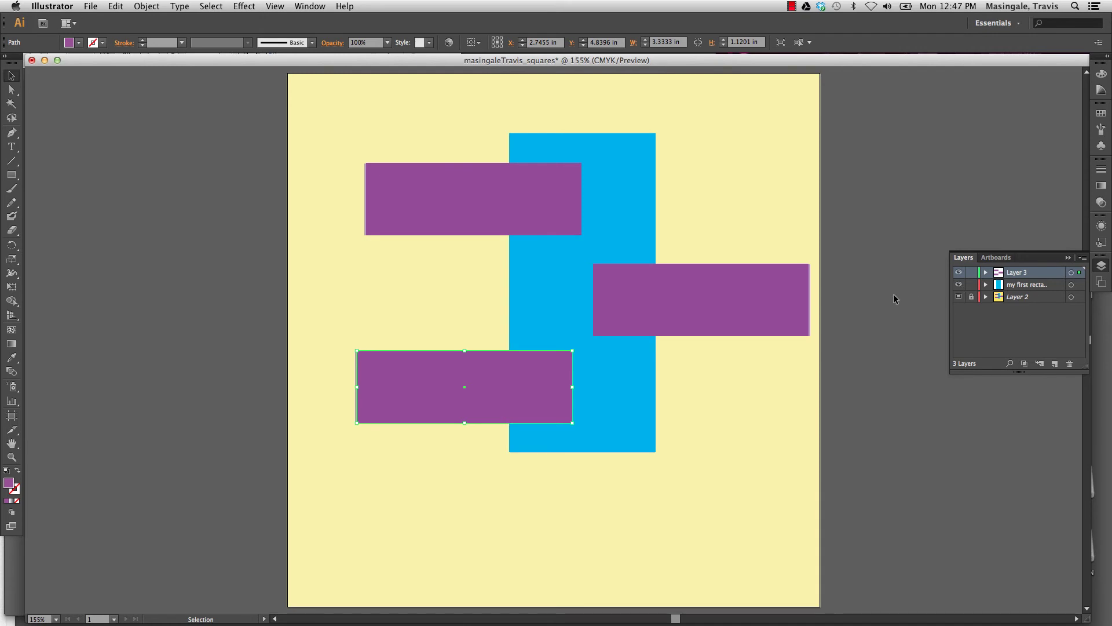
pyautogui.click(893, 295)
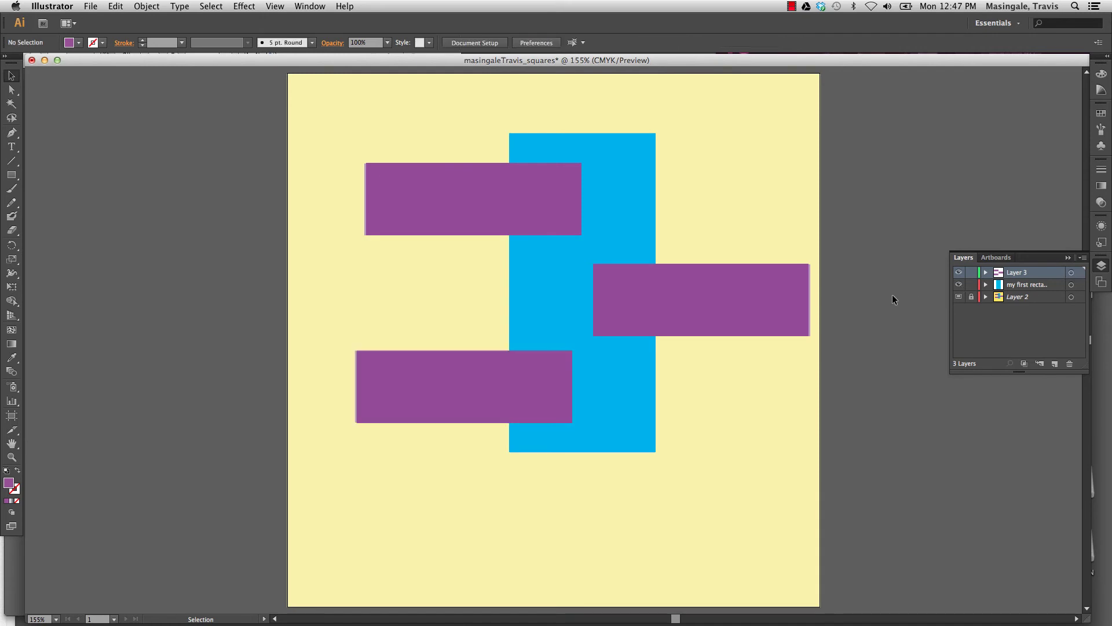
pyautogui.click(1055, 363)
pyautogui.moveTo(1042, 273); pyautogui.dragTo(1046, 303)
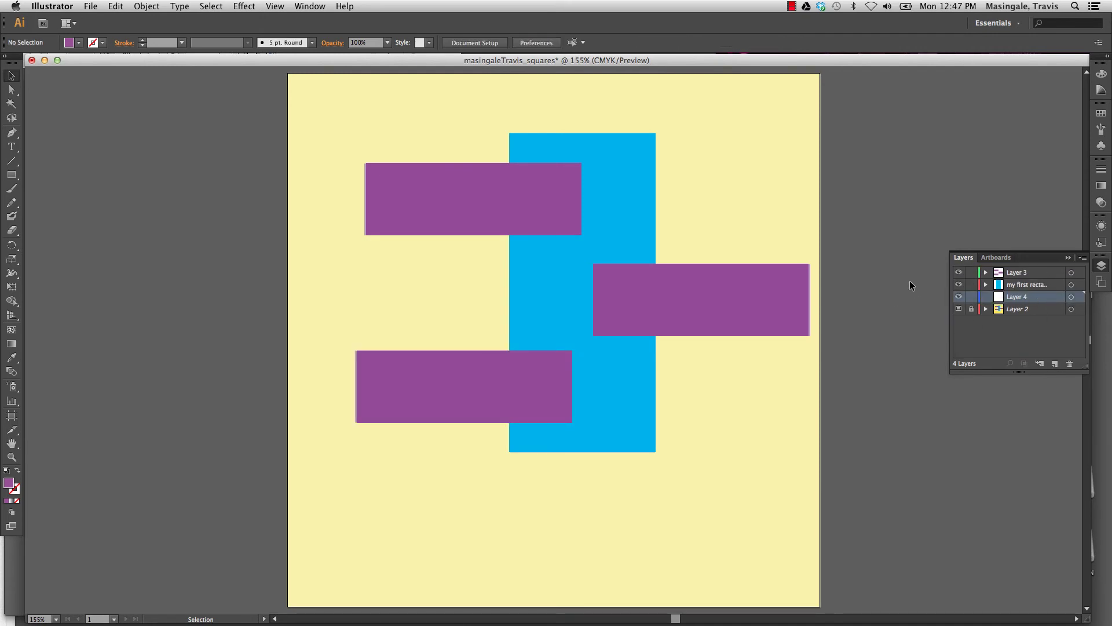
# Draw an artboard-sized 8.25 in rectangle and fill it with bright yellow EADF15.
pyautogui.click(12, 174)
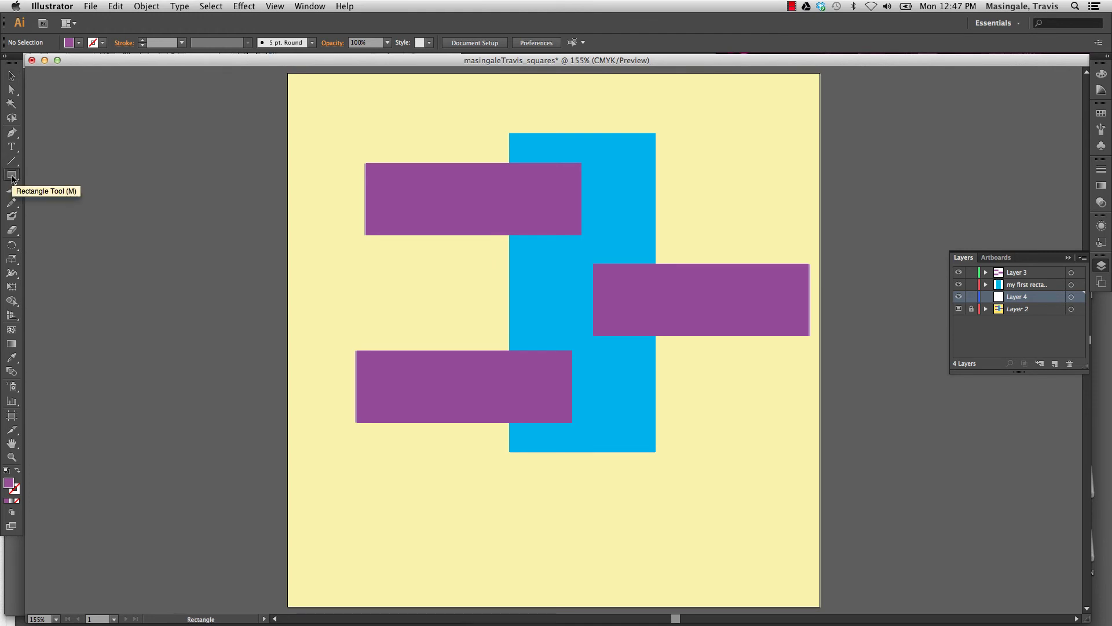
pyautogui.moveTo(286, 73); pyautogui.dragTo(820, 460)
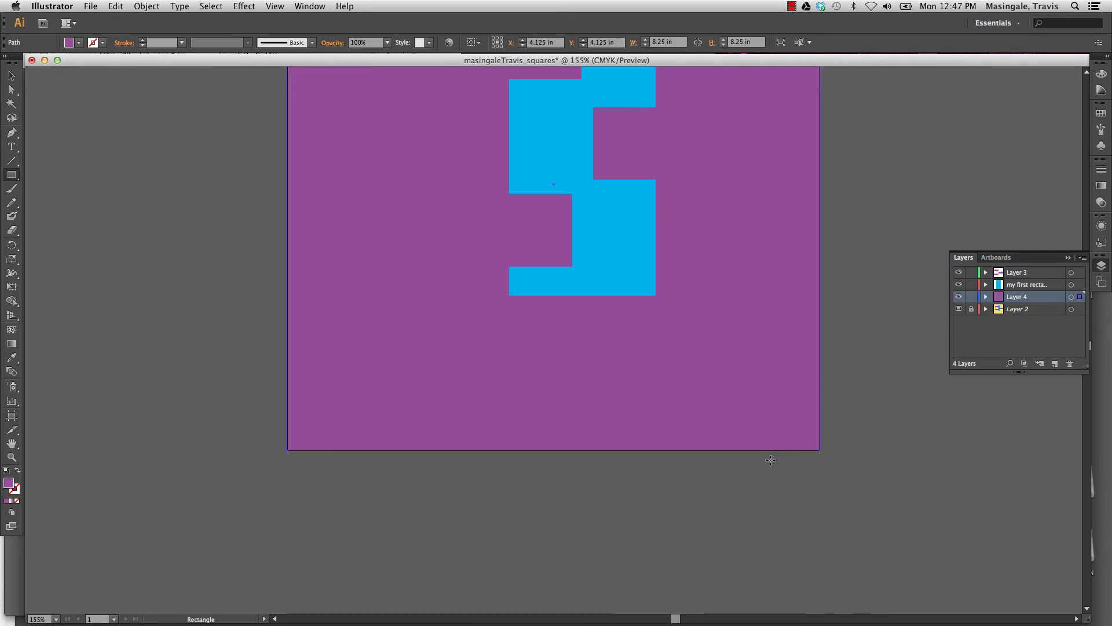
pyautogui.scroll(5, 770, 462)
pyautogui.scroll(-2, 770, 462)
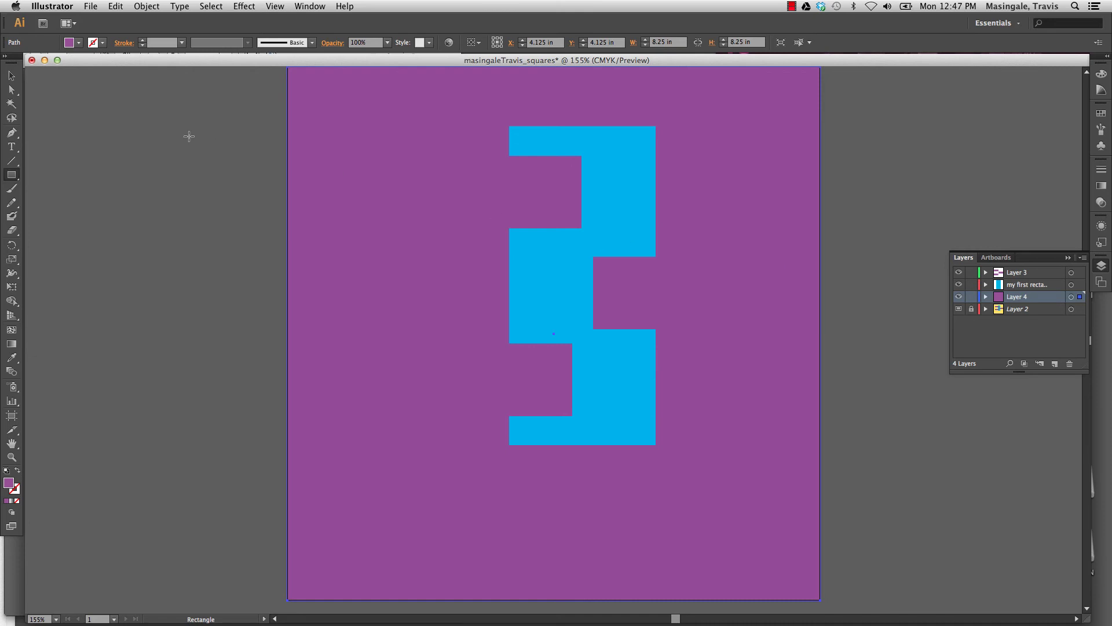
pyautogui.click(70, 43)
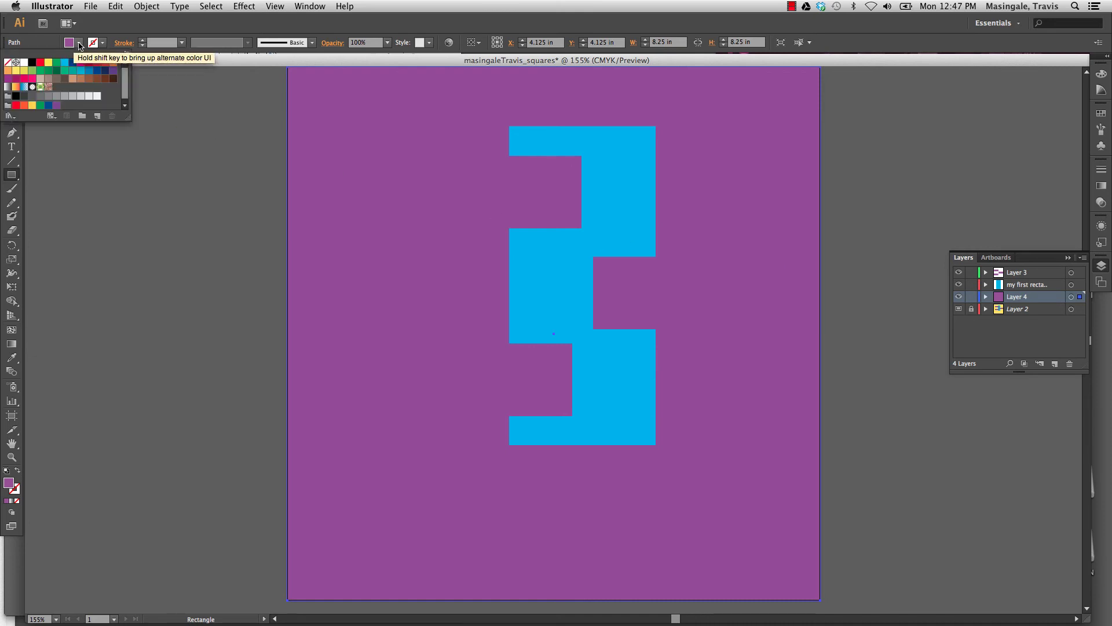
pyautogui.doubleClick(8, 483)
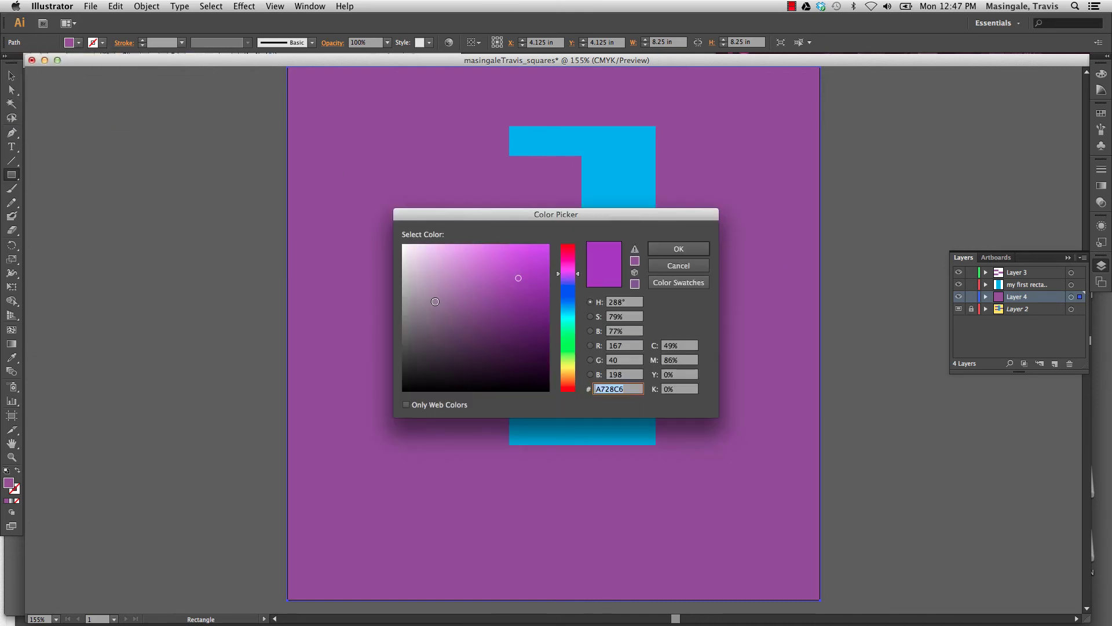
pyautogui.moveTo(573, 339); pyautogui.dragTo(565, 369)
pyautogui.moveTo(510, 284); pyautogui.dragTo(536, 256)
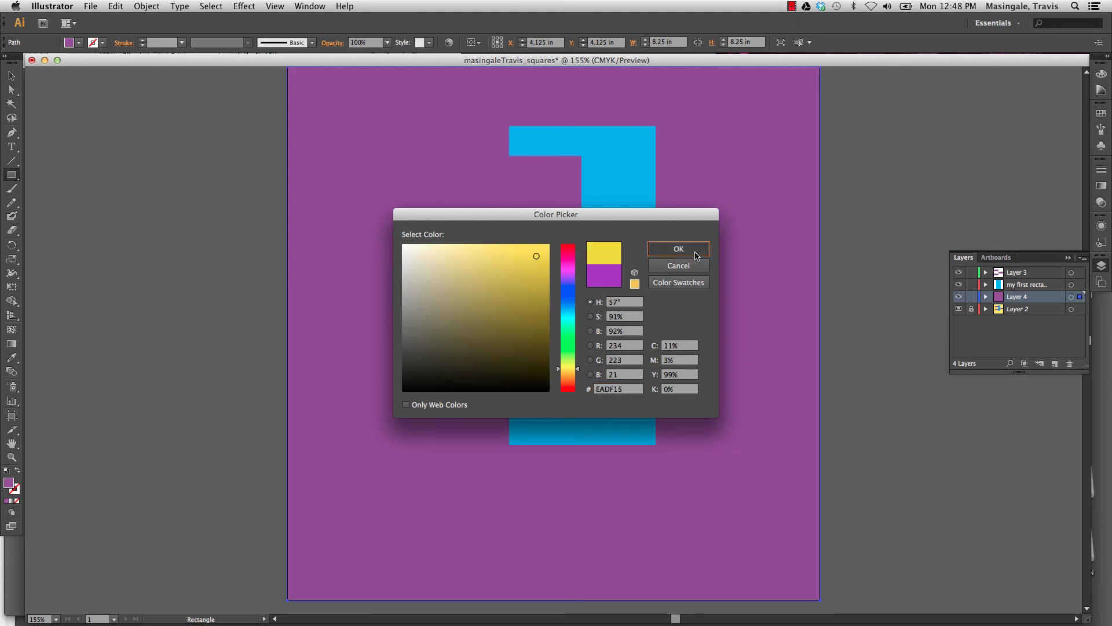
pyautogui.click(679, 249)
pyautogui.click(11, 75)
pyautogui.click(211, 149)
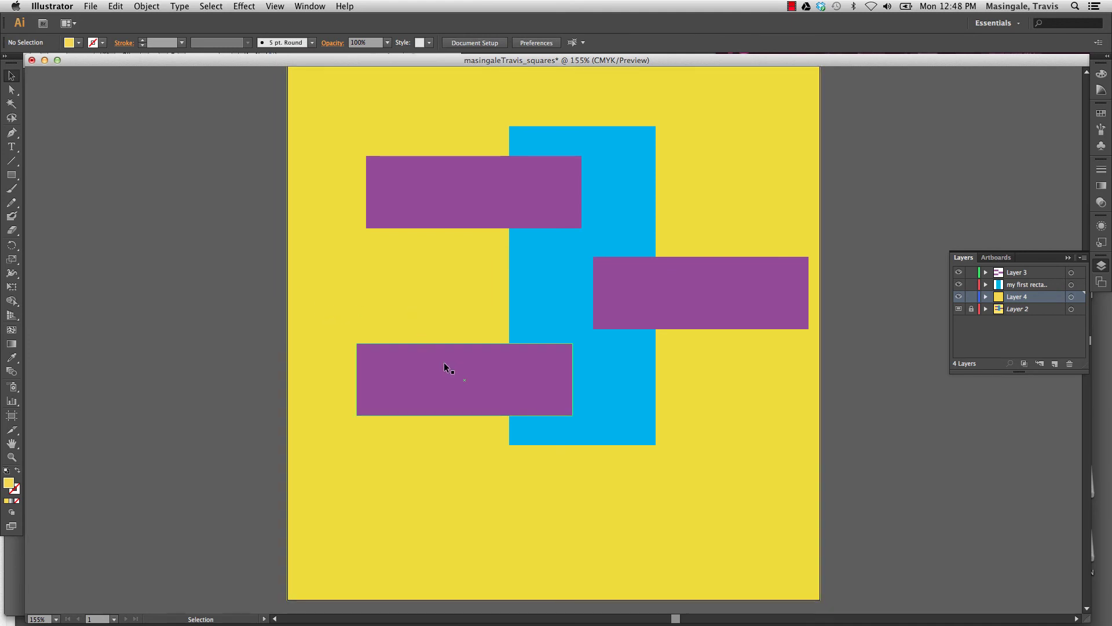
# Name the yellow square's Layer 4 'background' and the purple bars' Layer 3 'purple people'.
pyautogui.doubleClick(1021, 298)
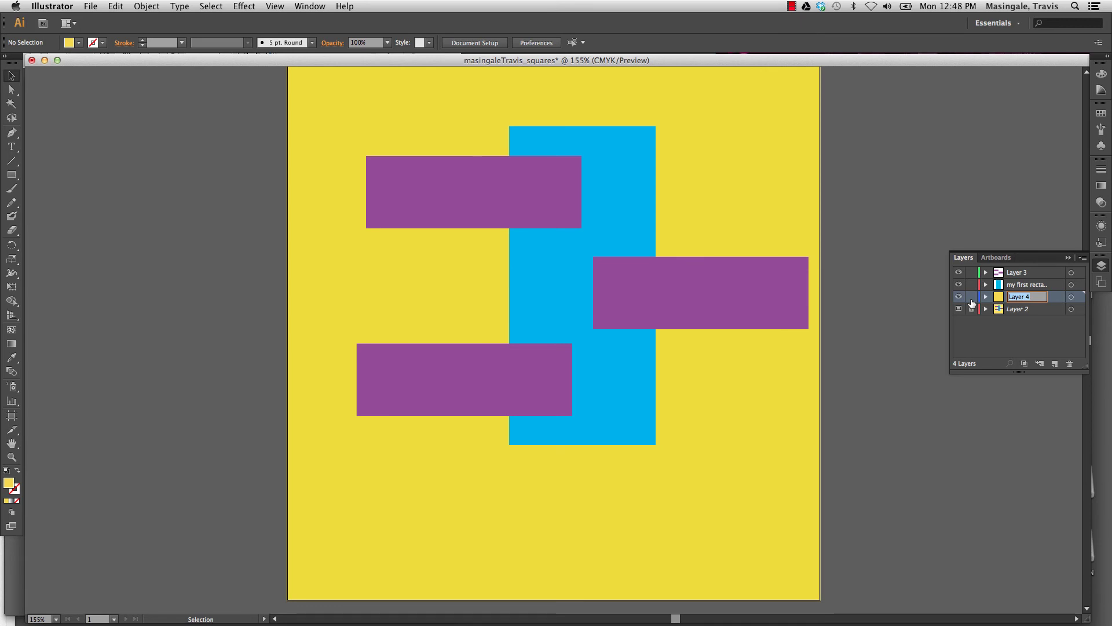
pyautogui.write('background')
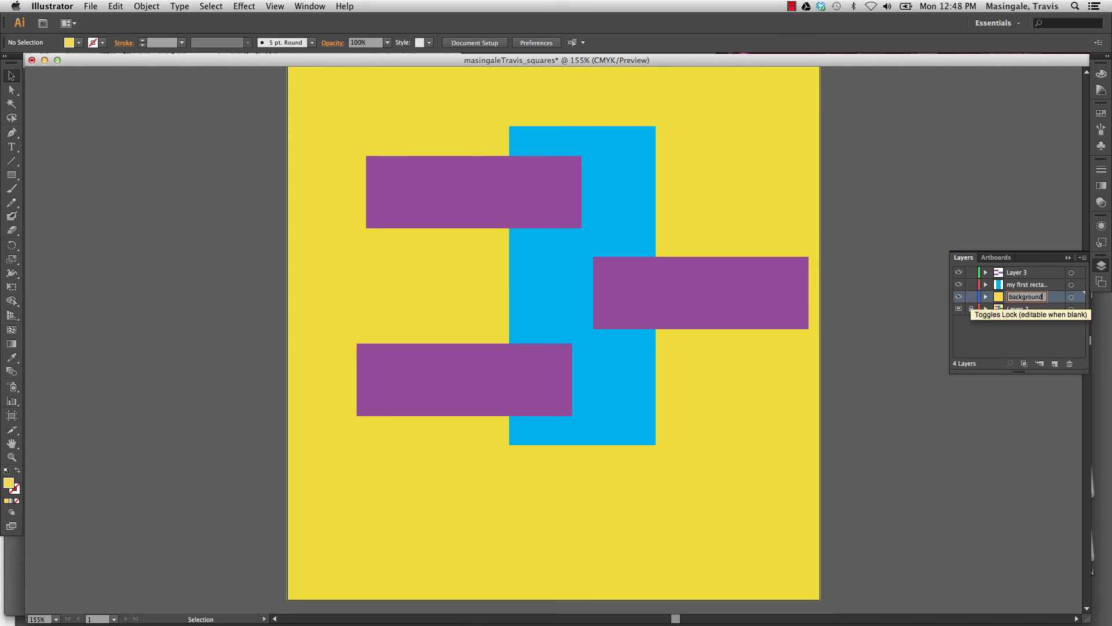
pyautogui.press('Return')
pyautogui.doubleClick(1022, 275)
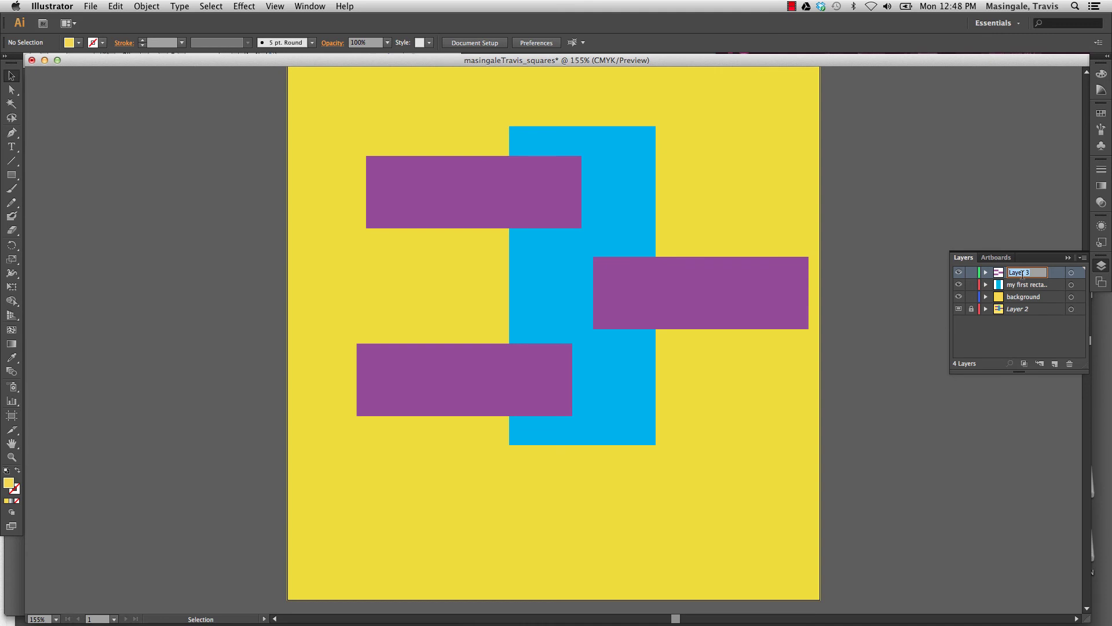
pyautogui.write('p')
pyautogui.write('urple people')
pyautogui.press('Return')
# Save the squares artwork as an Adobe Illustrator (.ai) file in P1 with Version Illustrator CS6.
pyautogui.click(90, 6)
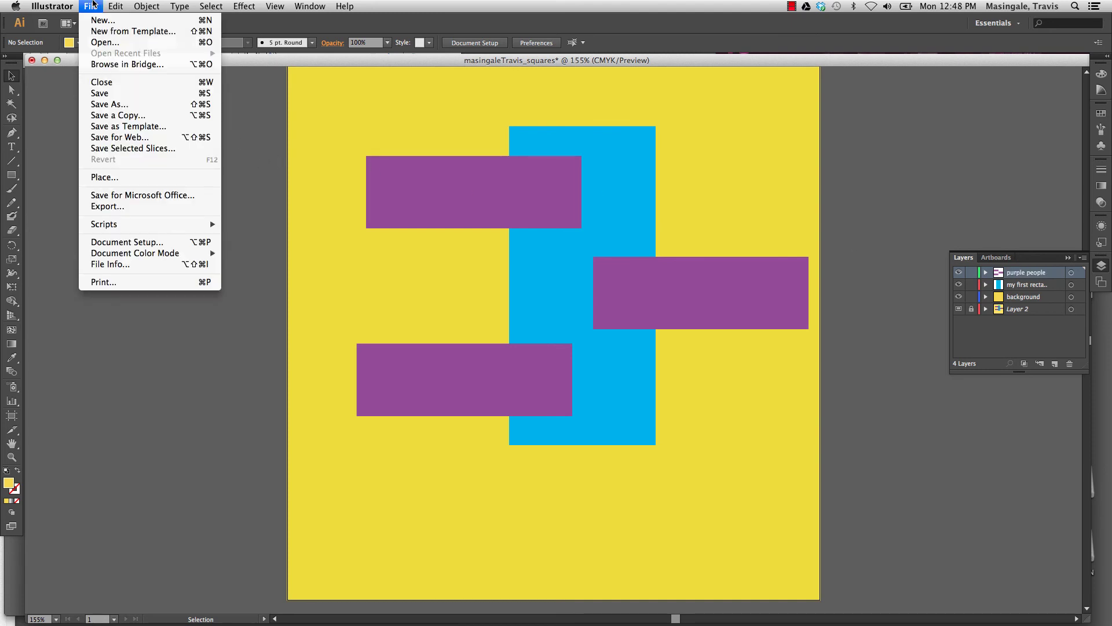
pyautogui.click(104, 104)
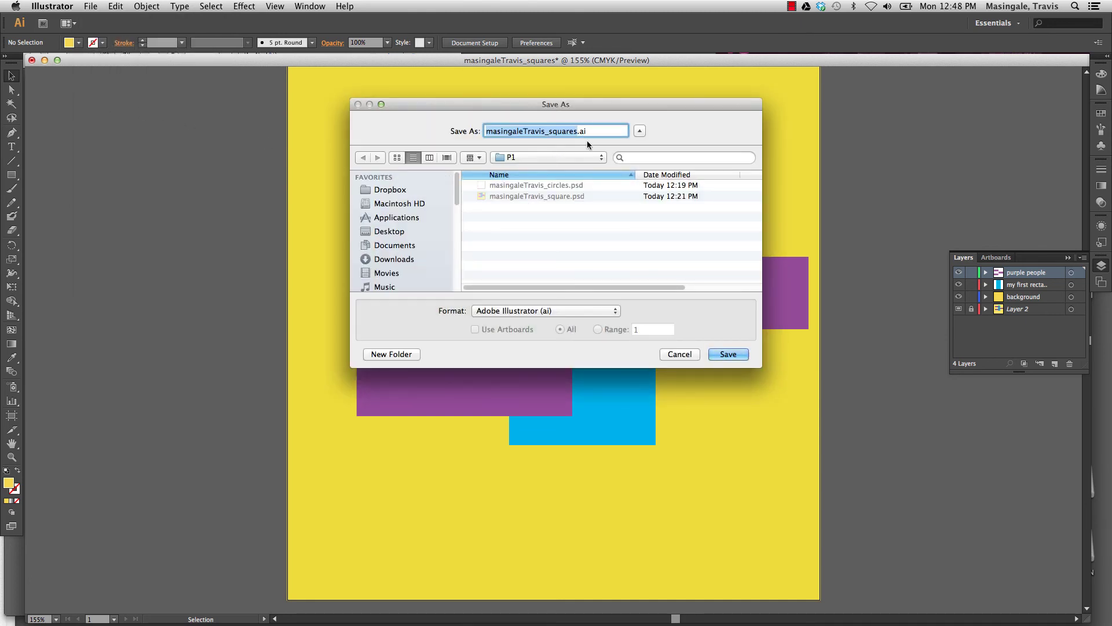
pyautogui.click(729, 354)
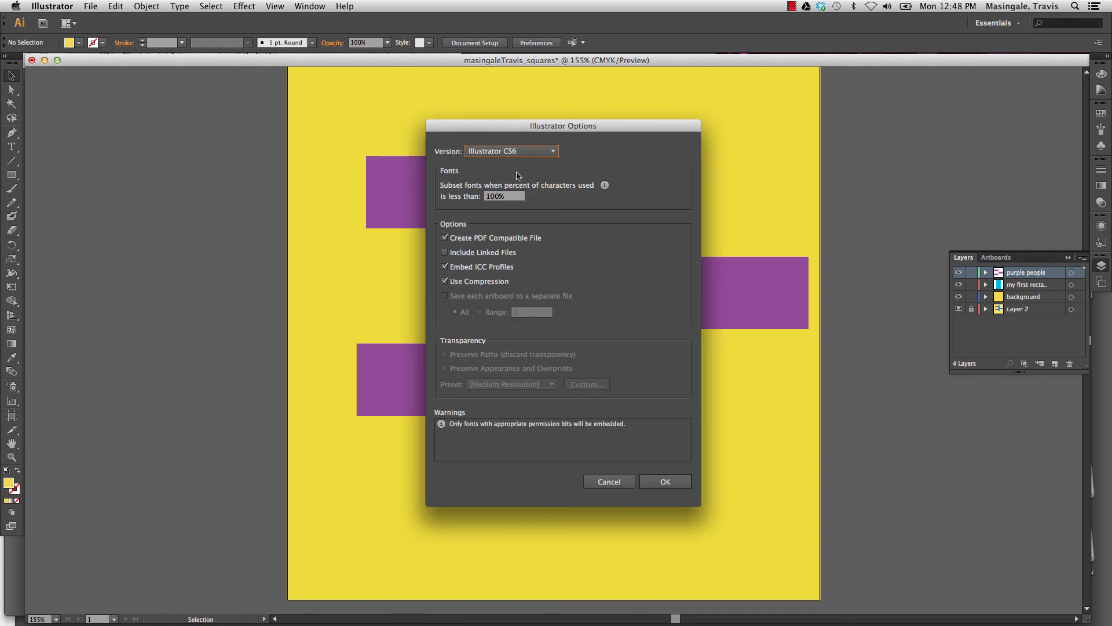
pyautogui.click(553, 152)
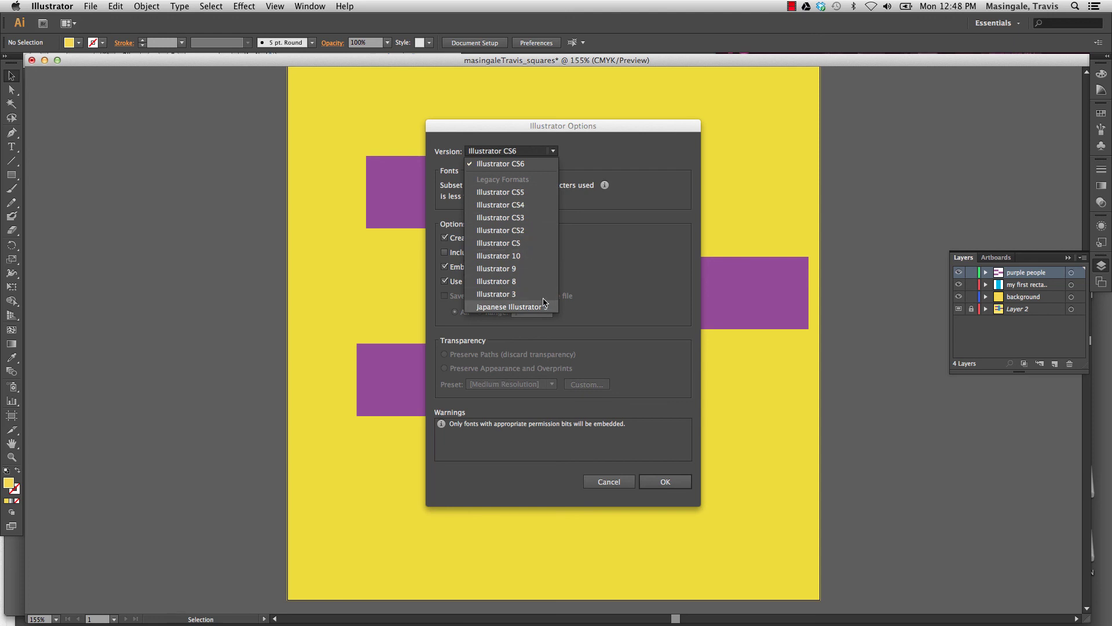
pyautogui.click(530, 165)
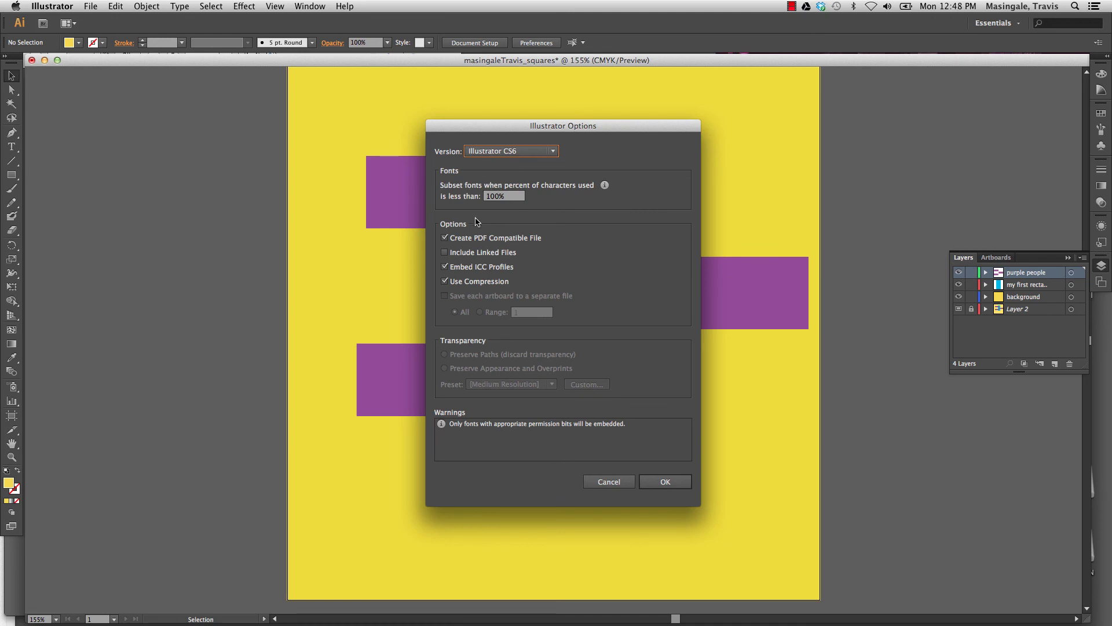
pyautogui.click(669, 483)
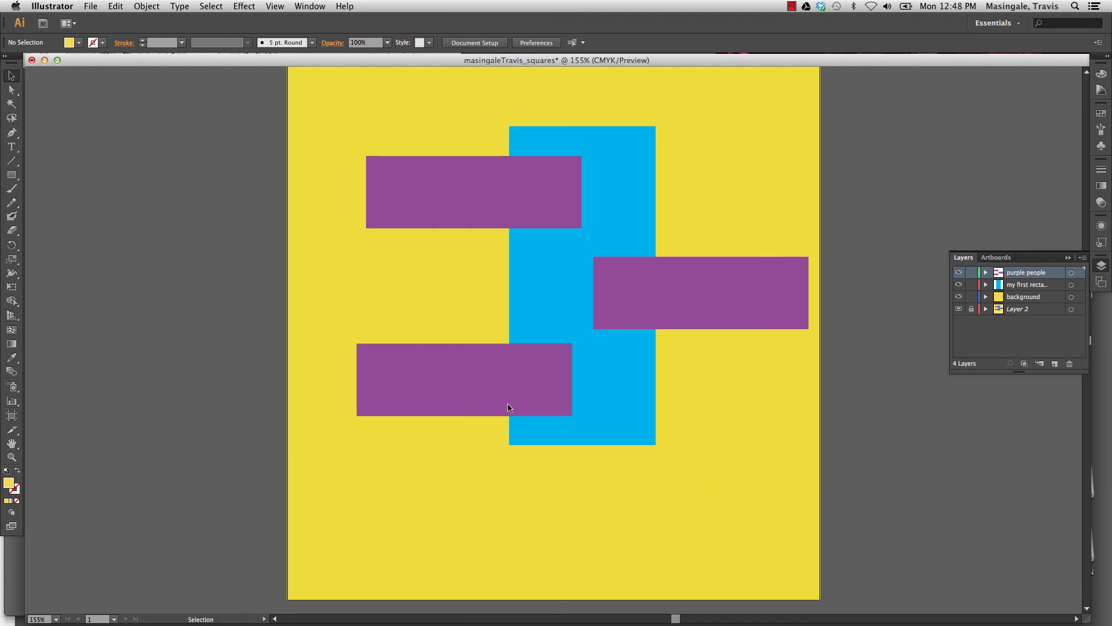